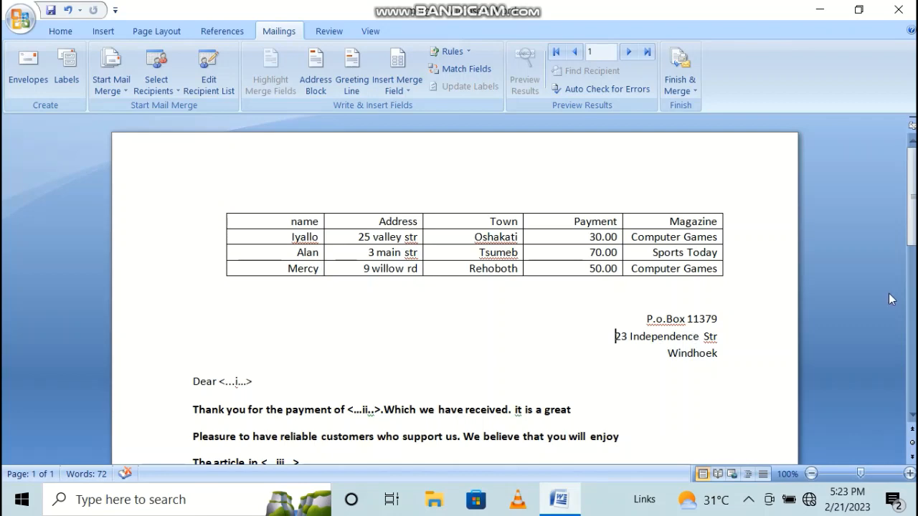
Step: Add an <ADDRESS> placeholder on its own line directly beneath the "Dear" salutation, leaving an empty line before the letter's body
scroll(513, 314, "down", 2)
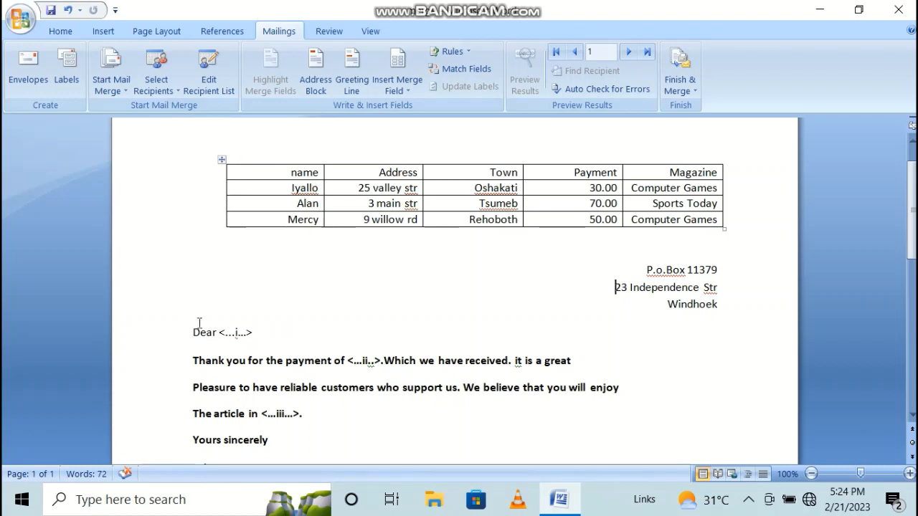
left_click(253, 331)
key("Return")
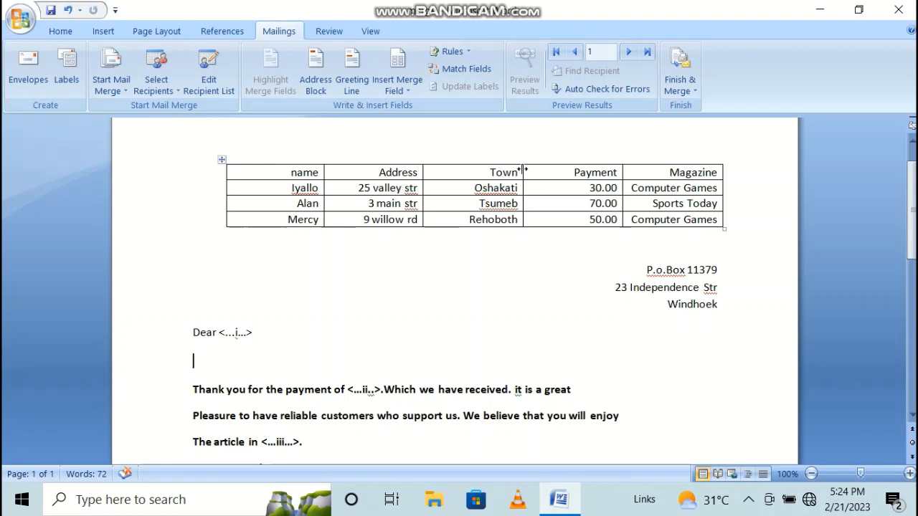
left_click(256, 334)
key("Return")
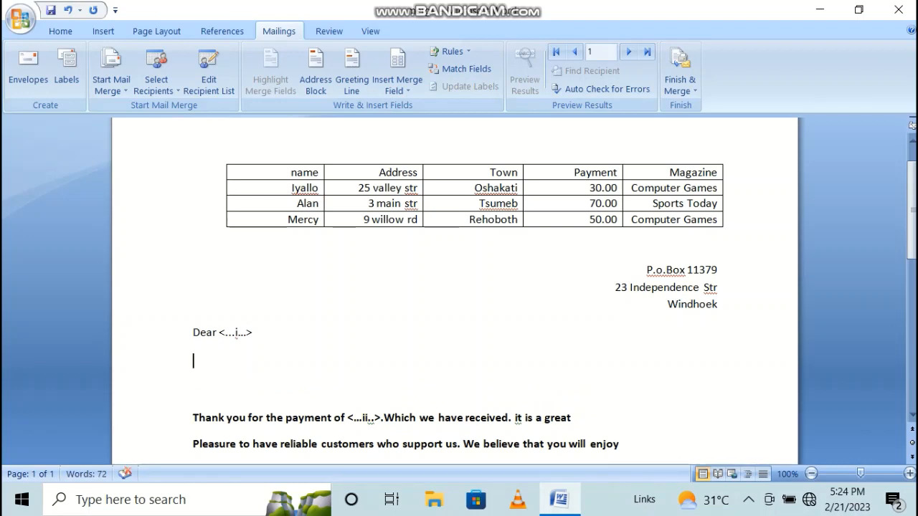
type("<ADD")
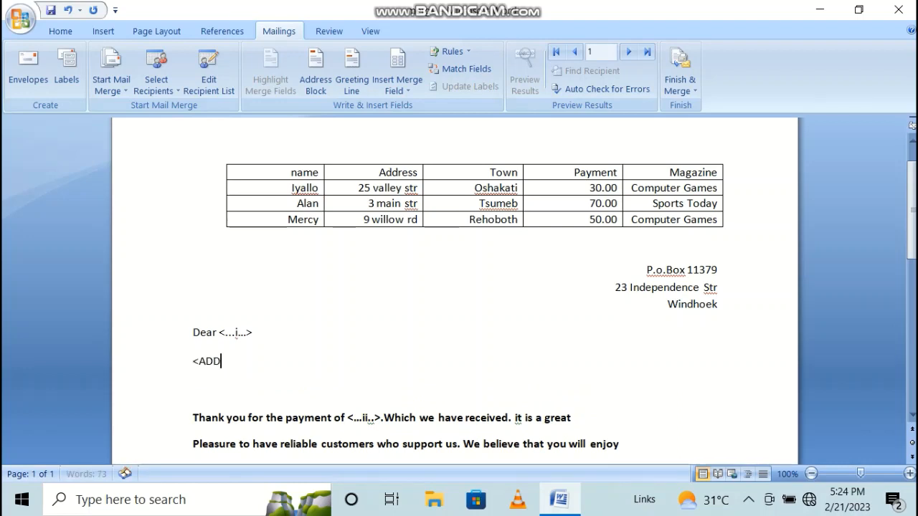
type("RESS")
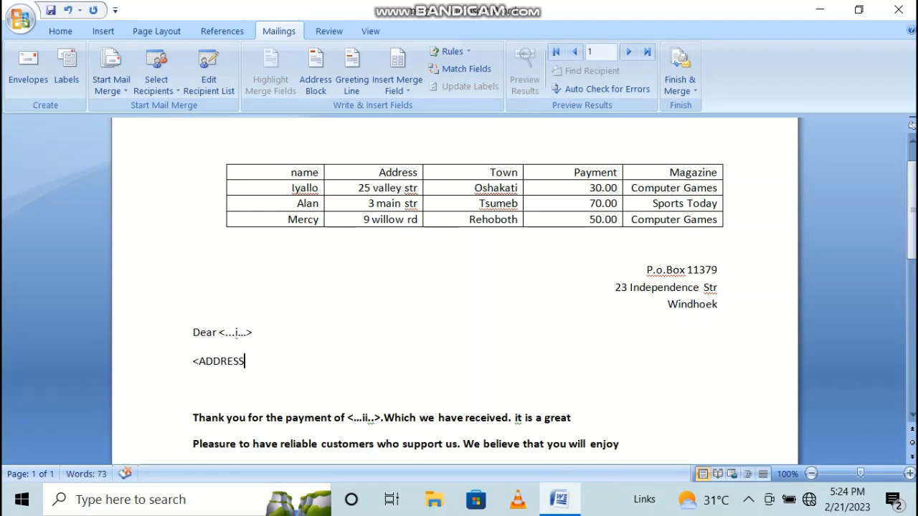
type(">")
Step: Add a <TOWN> placeholder on a new line below <ADDRESS> and remove the empty line before the letter's body
key("Return")
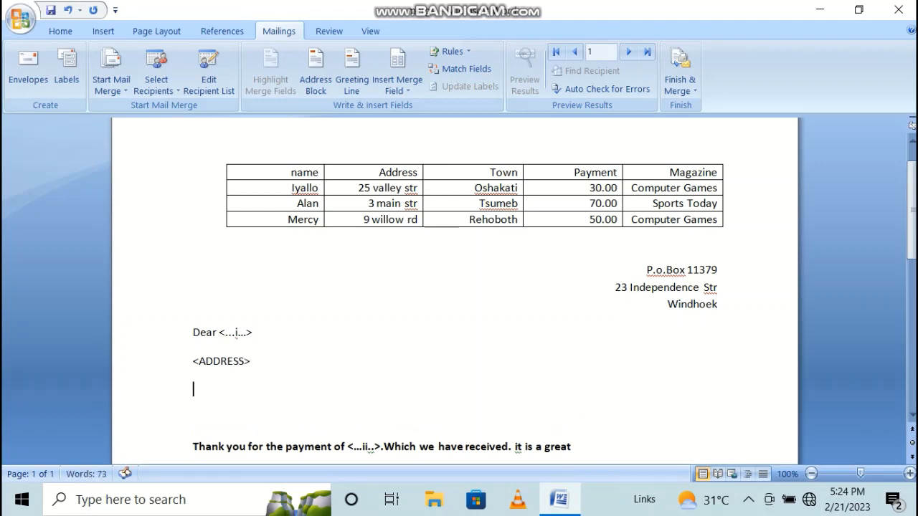
type("<TOWN")
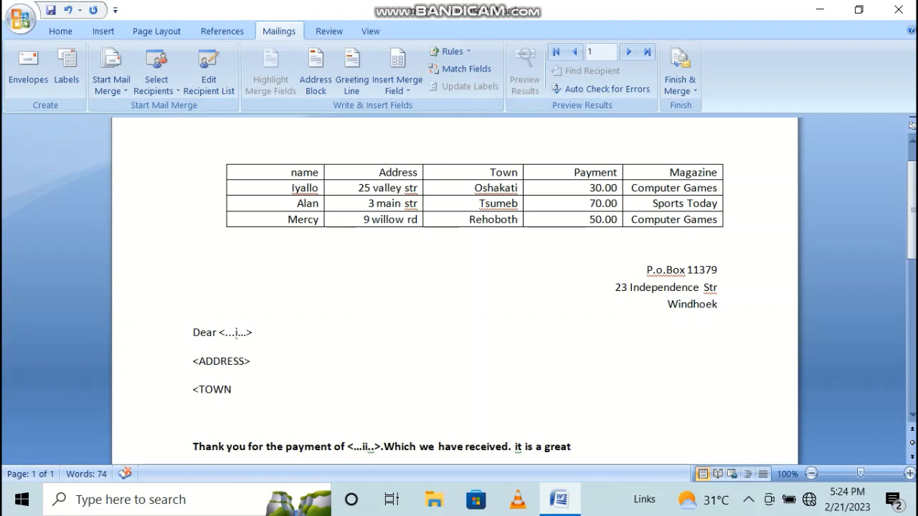
type(">")
left_click(214, 421)
key("BackSpace")
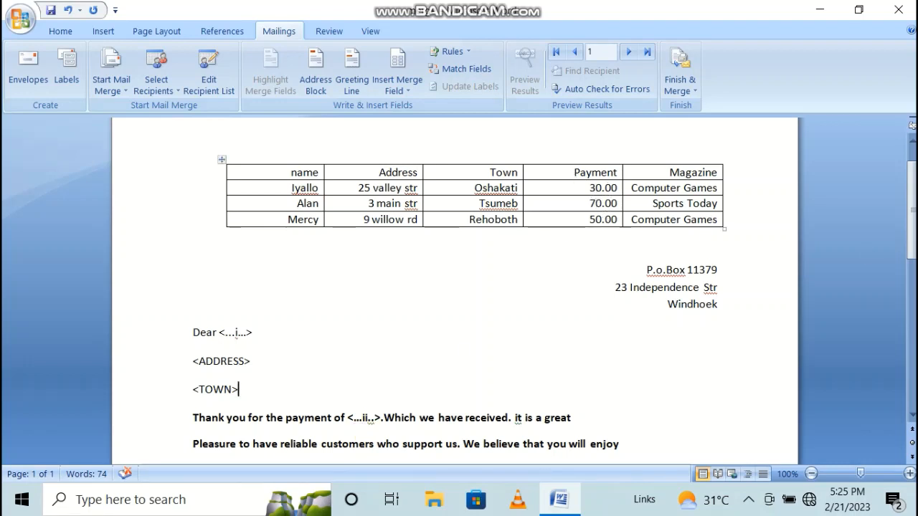
Step: Start a new typed recipient list for the mail merge and open its column customization
scroll(607, 215, "down", 1)
scroll(555, 288, "down", 2)
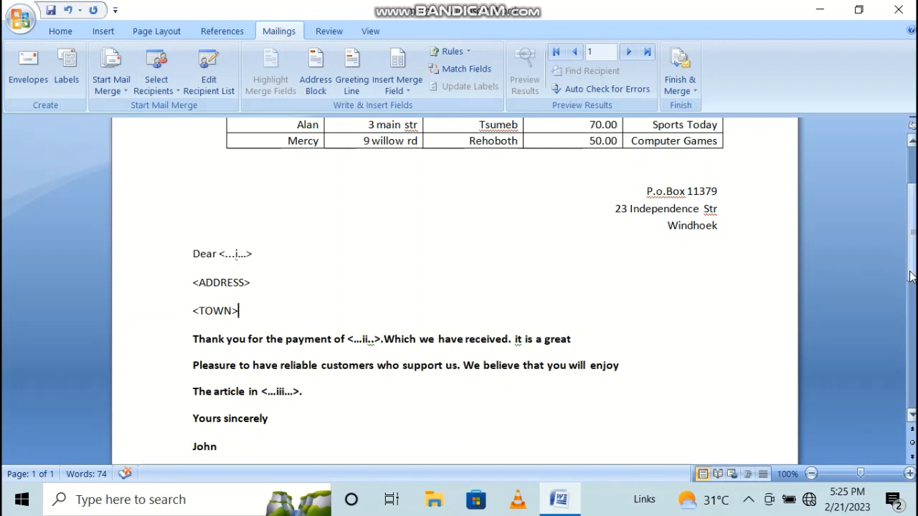
left_click_drag(912, 284, 912, 263)
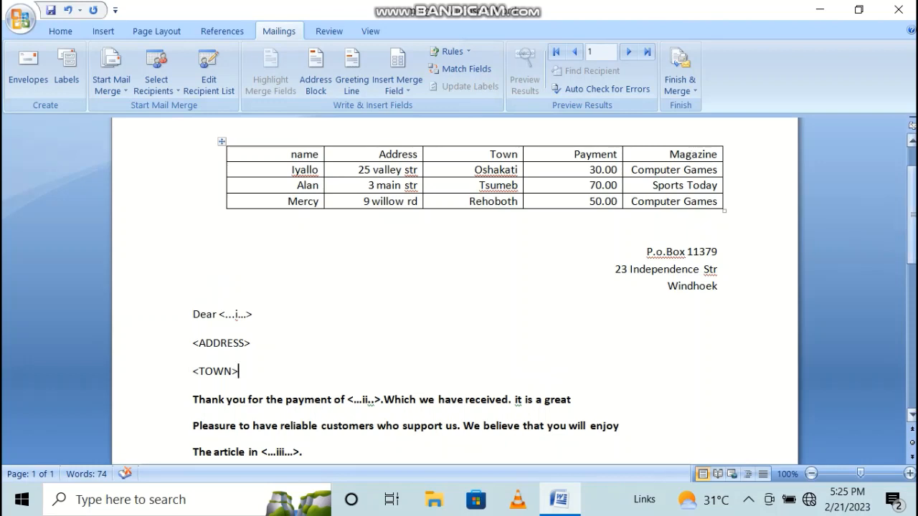
left_click_drag(912, 223, 912, 233)
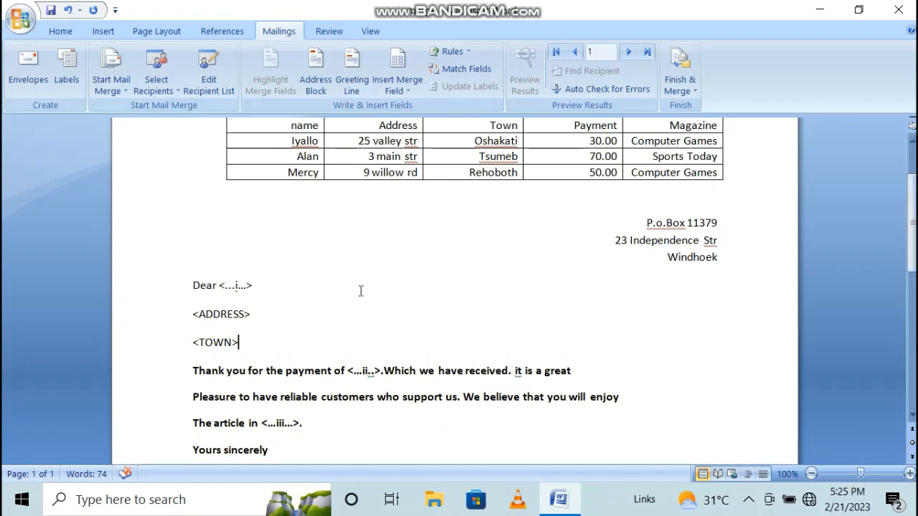
left_click(259, 282)
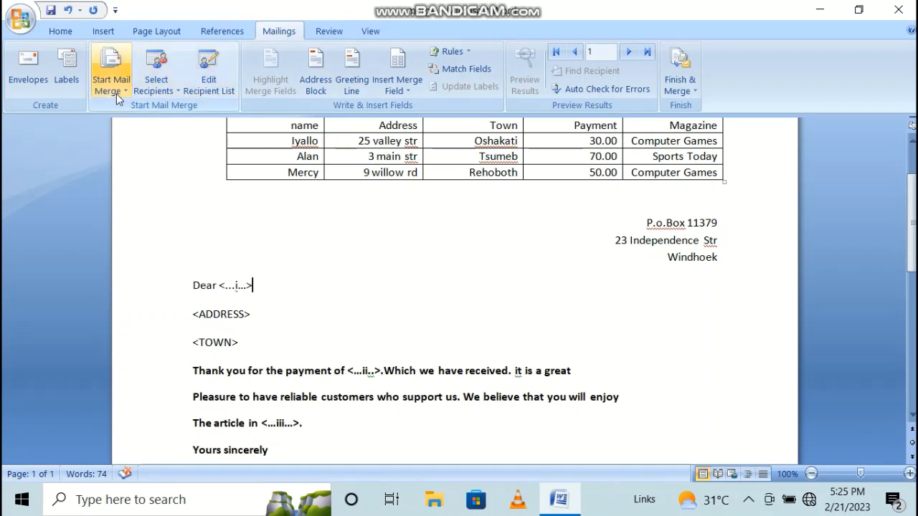
left_click(157, 92)
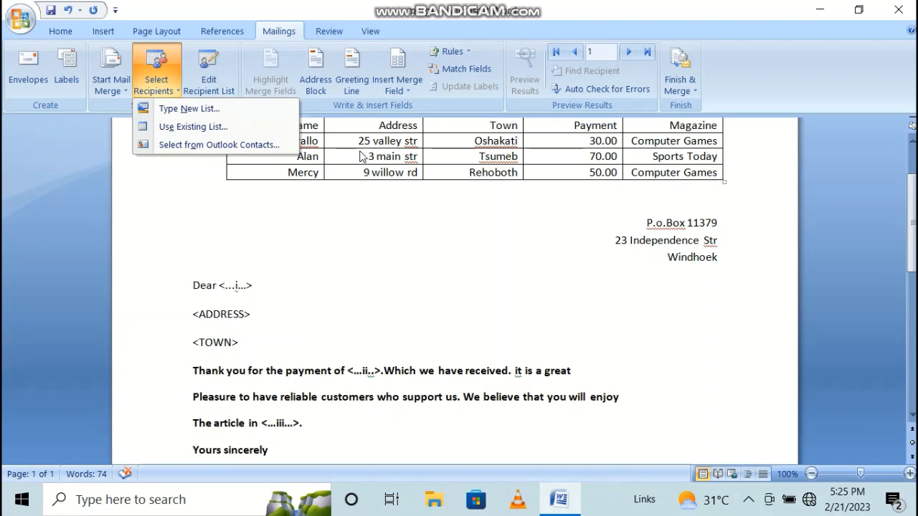
left_click(200, 120)
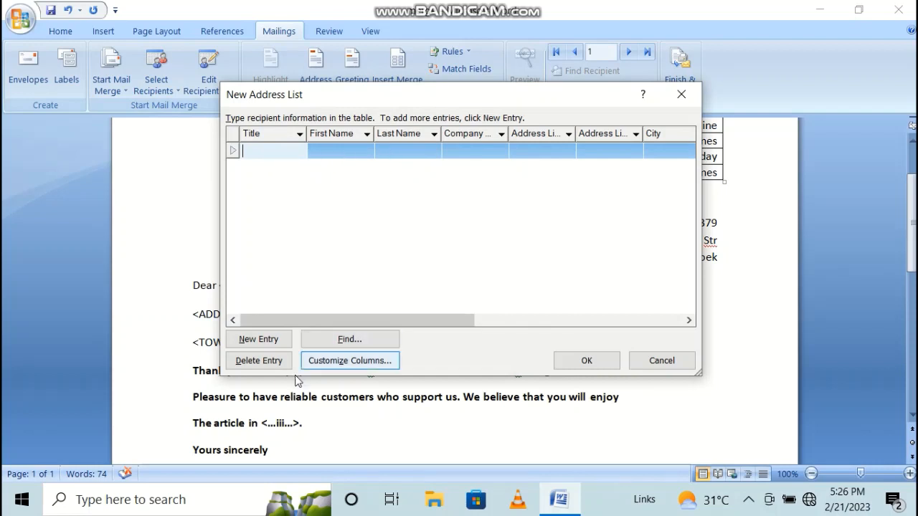
left_click(363, 362)
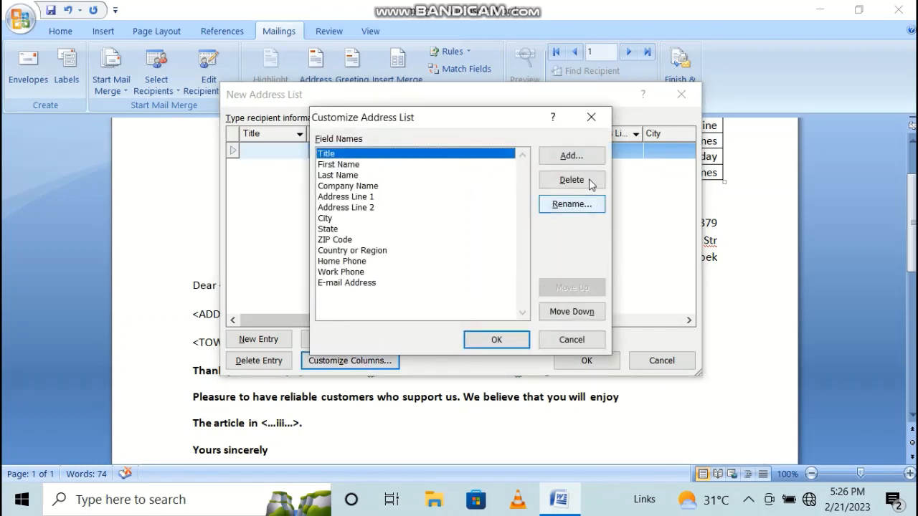
Step: Add the custom fields NAME and ADDRESS to the address list after the Title field
left_click(578, 159)
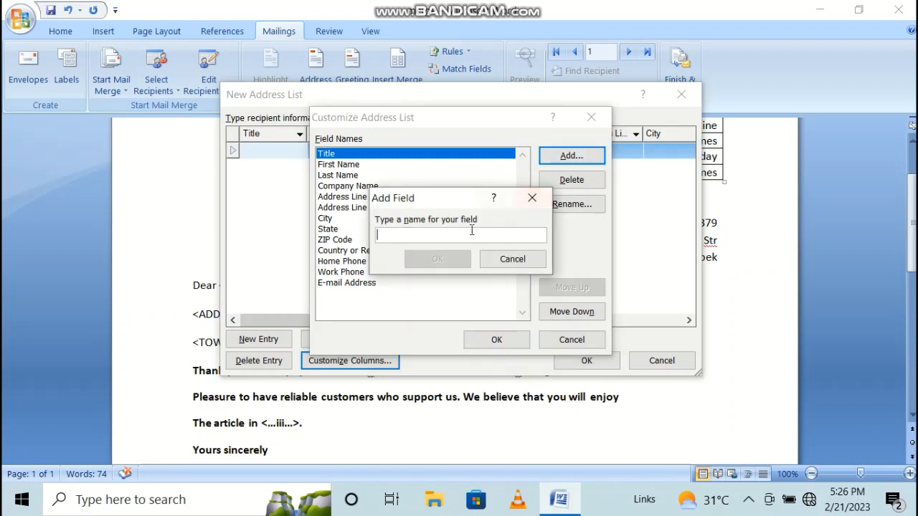
type("N")
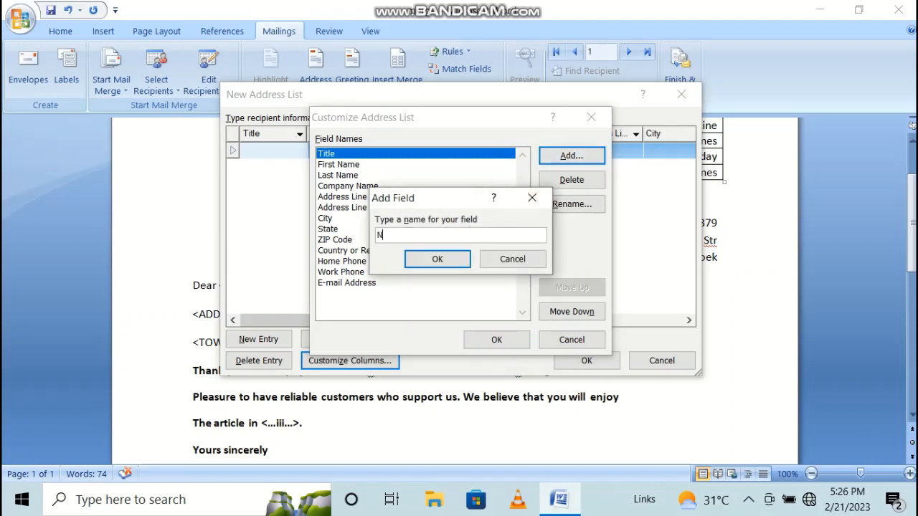
type("AME")
left_click(458, 264)
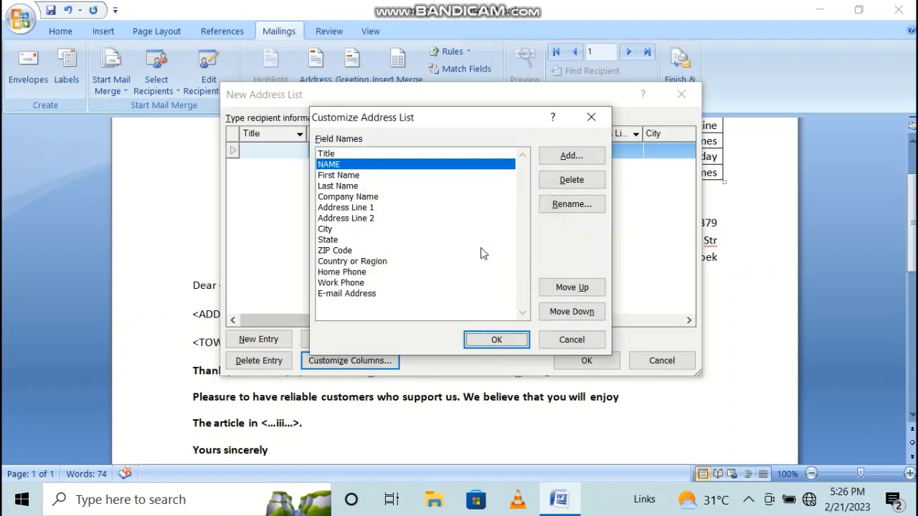
left_click(577, 156)
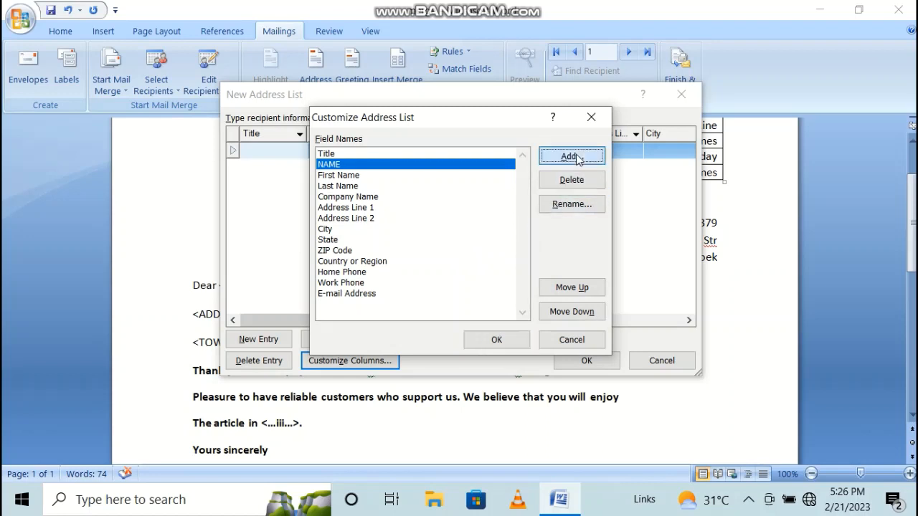
type("ADDRESS")
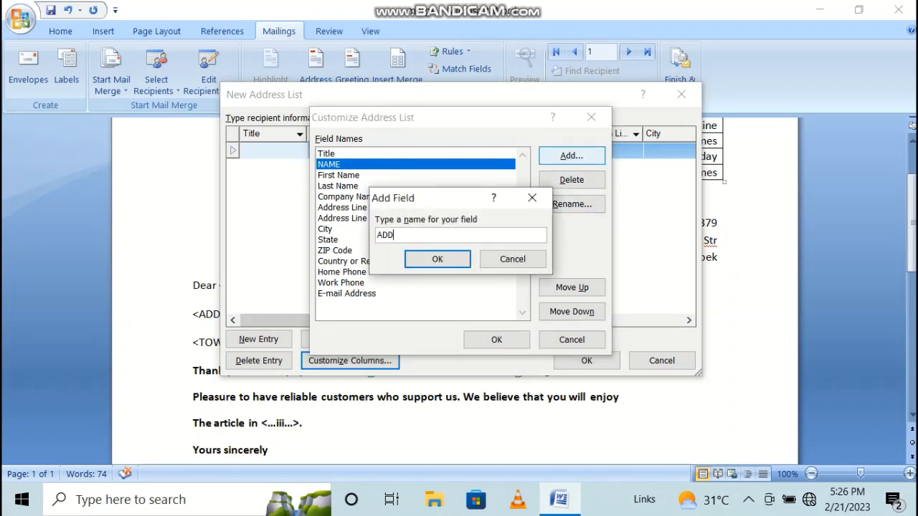
left_click(459, 263)
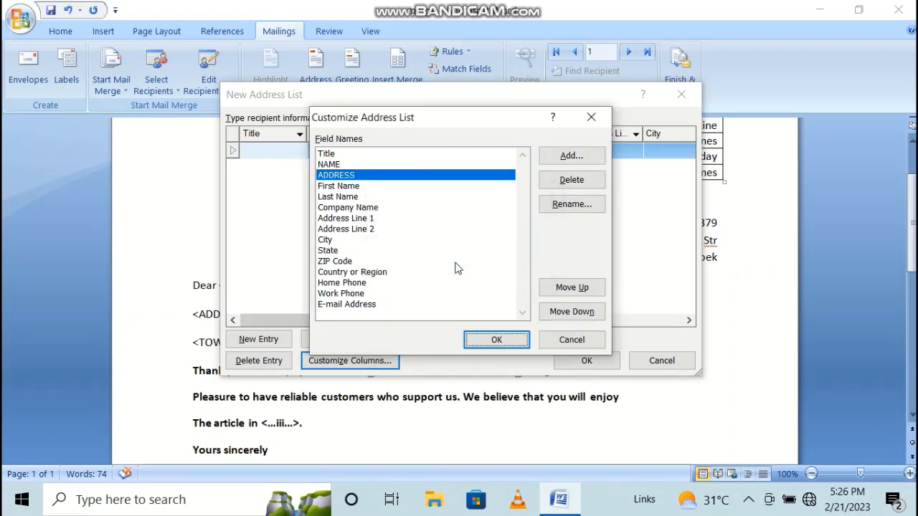
Step: Add the custom fields TOWN and PAYMENT to the address list following ADDRESS
left_click(567, 158)
type("T")
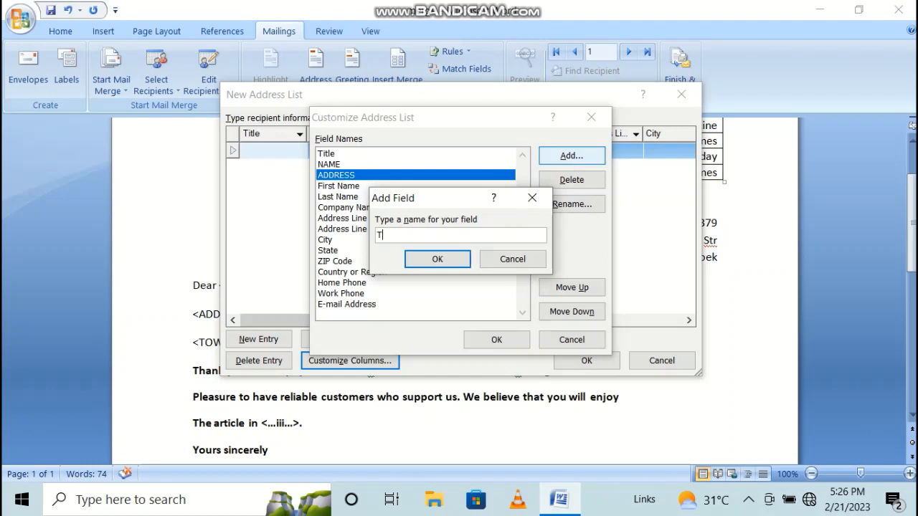
type("OWN")
left_click(461, 262)
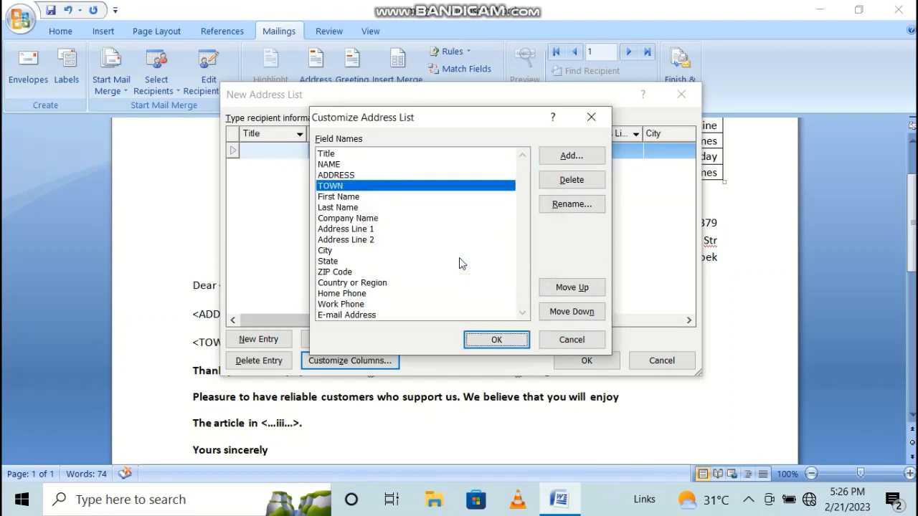
left_click(574, 157)
type("P")
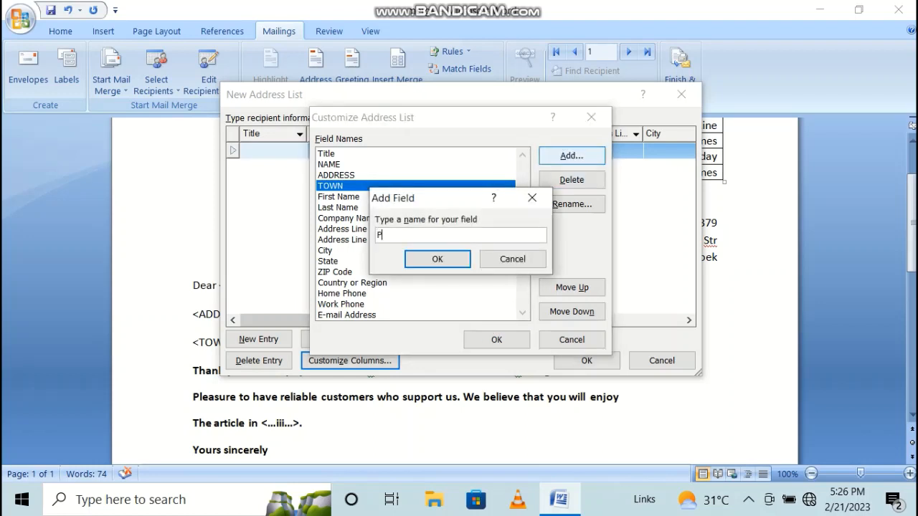
type("AYMENT")
left_click(442, 267)
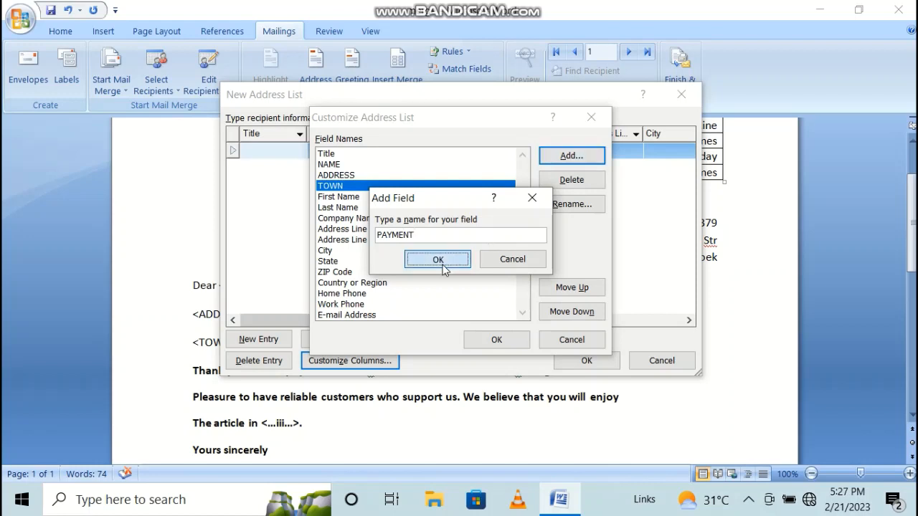
Step: Add a custom field named MAGAZINE to the address list after PAYMENT
left_click(573, 159)
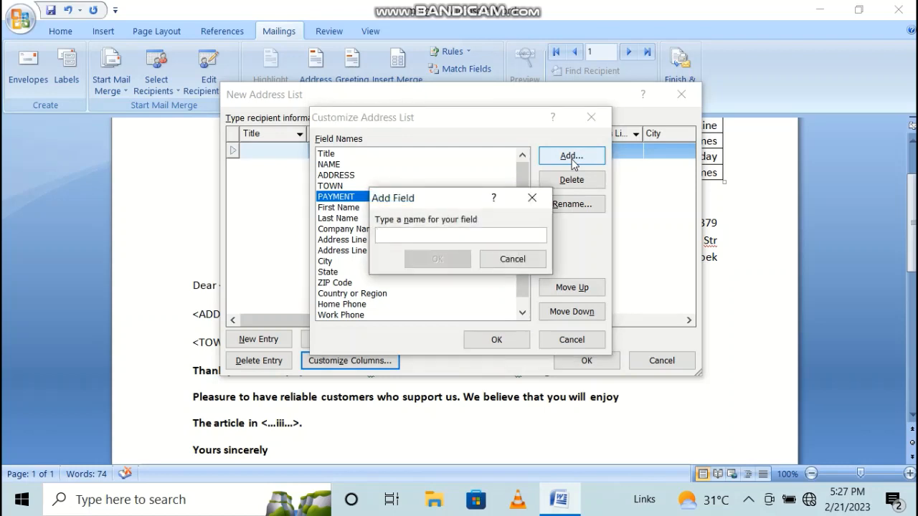
type("MAGAZI")
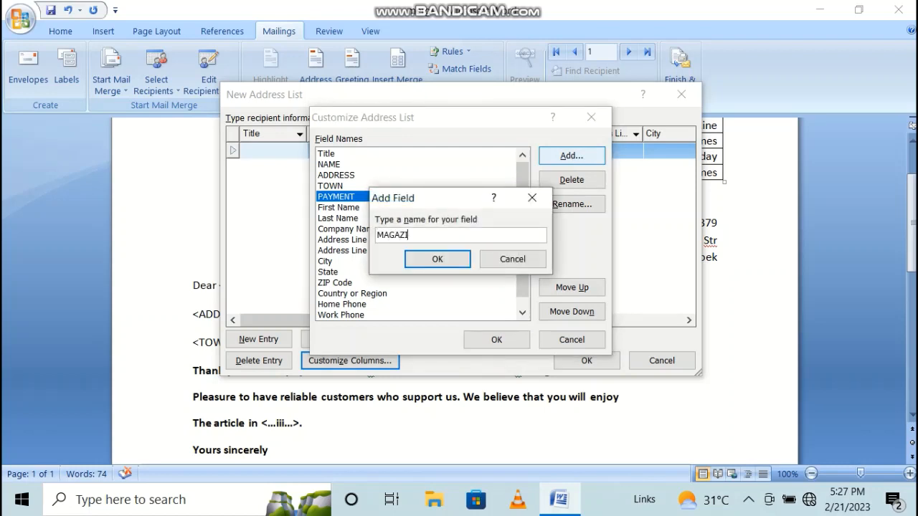
type("NE")
left_click(452, 260)
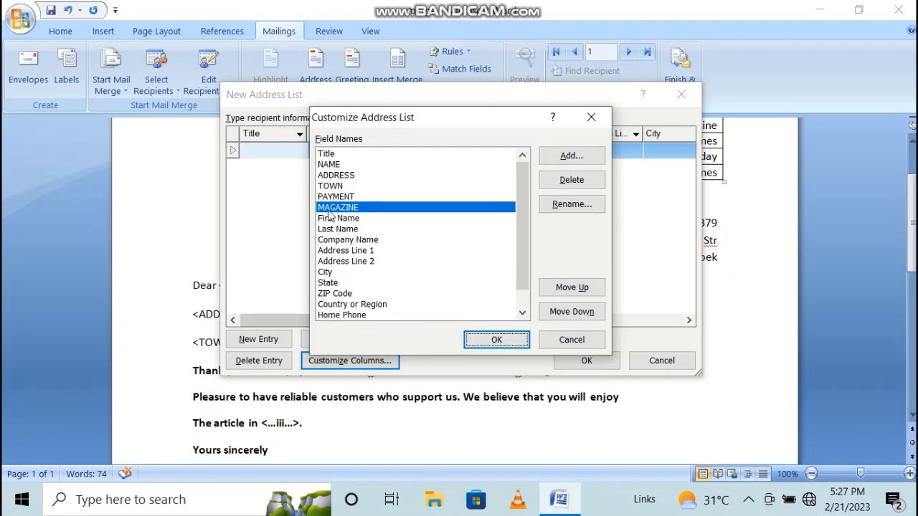
Step: Move the NAME, ADDRESS, TOWN, PAYMENT and MAGAZINE fields ahead of Title, keeping that order, and apply the column customization
left_click(332, 165)
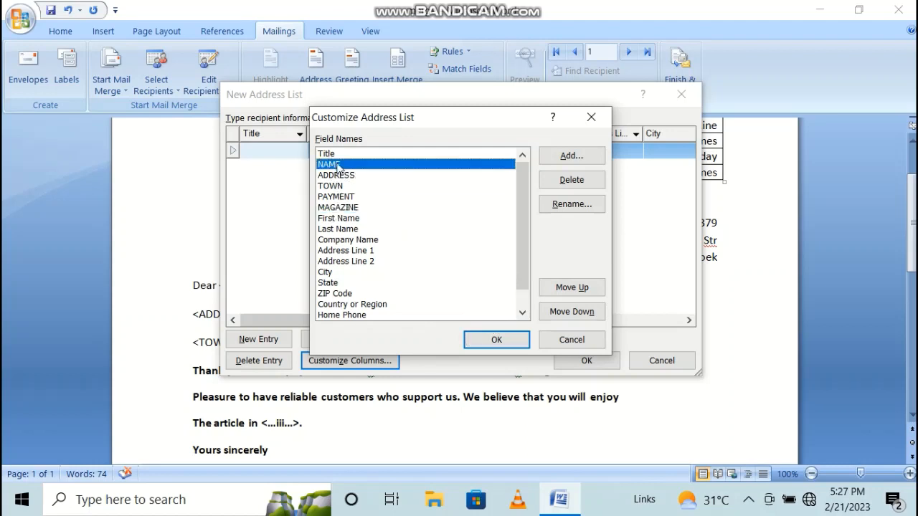
left_click(583, 288)
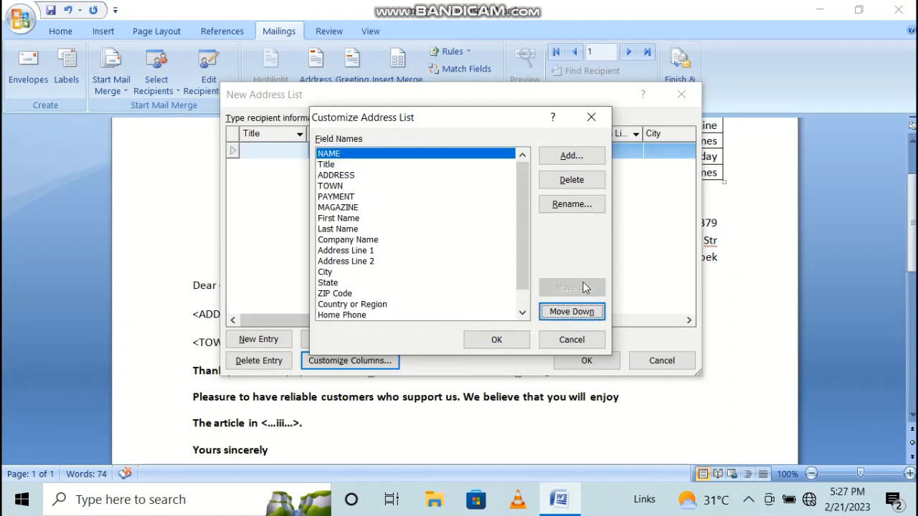
left_click(347, 177)
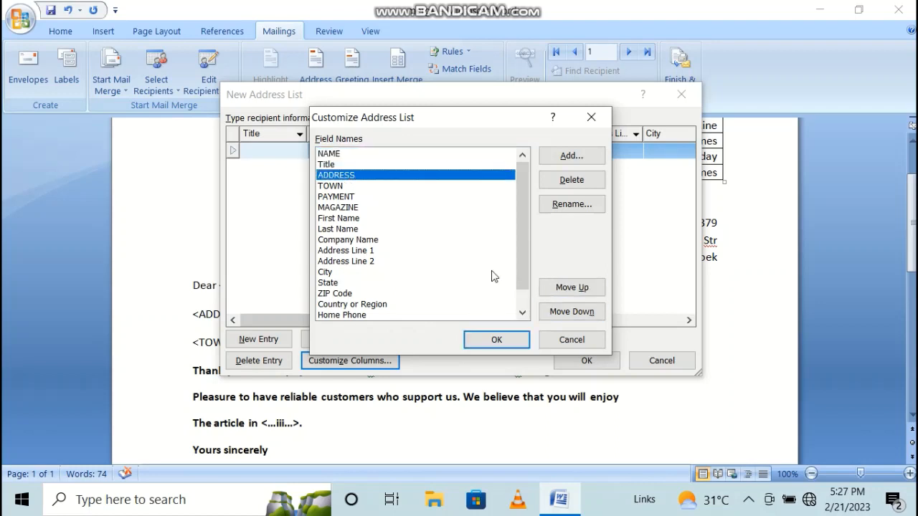
left_click(569, 288)
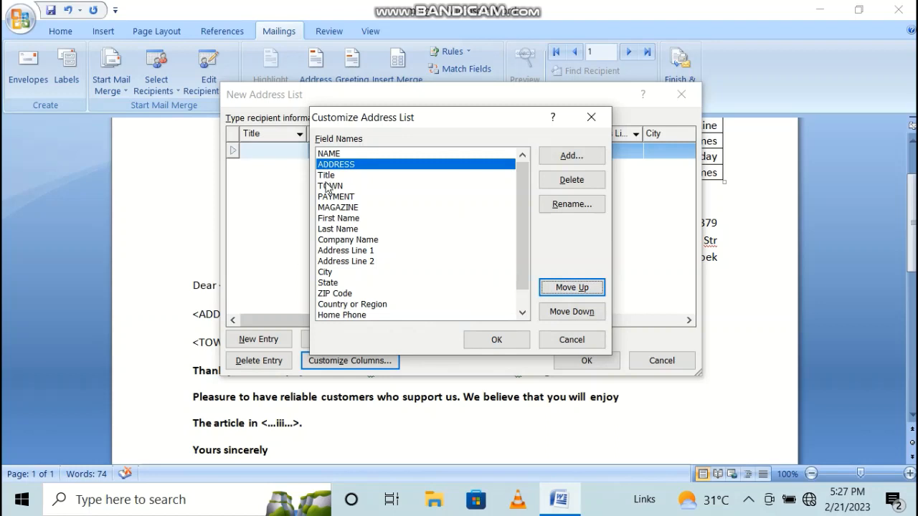
left_click(329, 186)
left_click(591, 290)
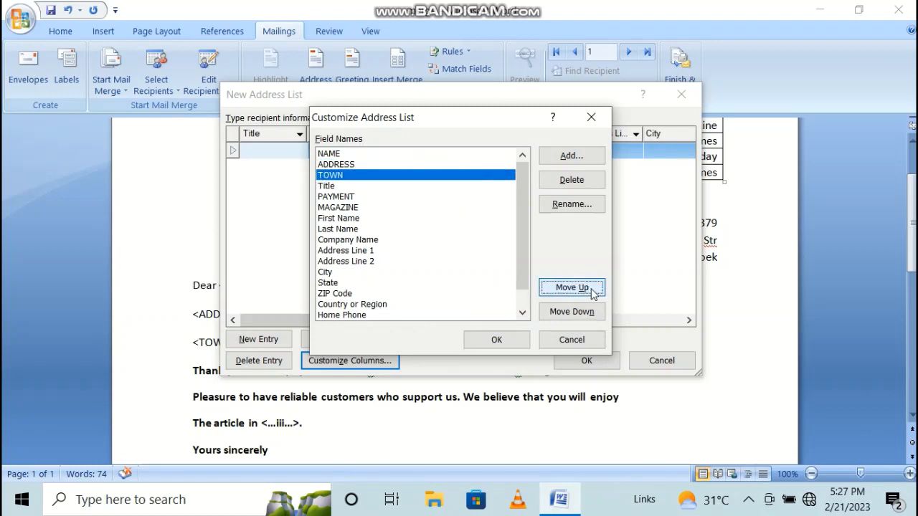
left_click(341, 196)
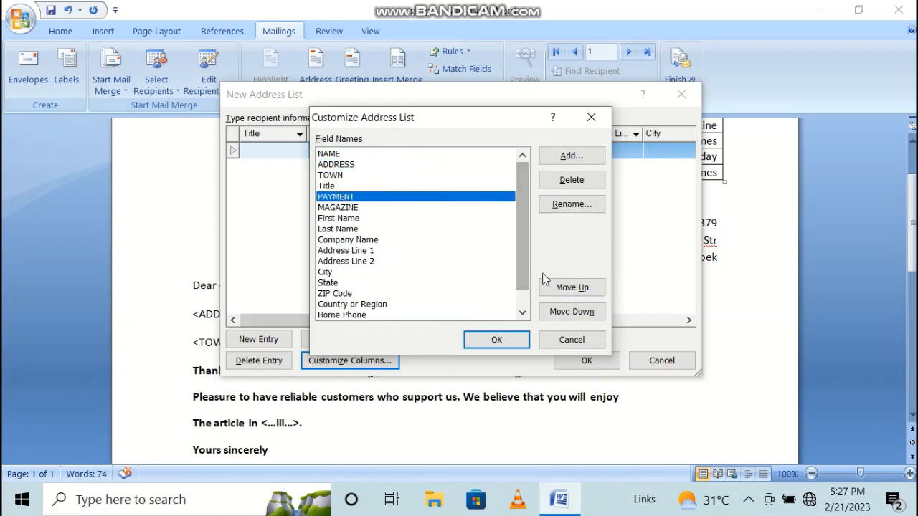
left_click(572, 287)
left_click(369, 208)
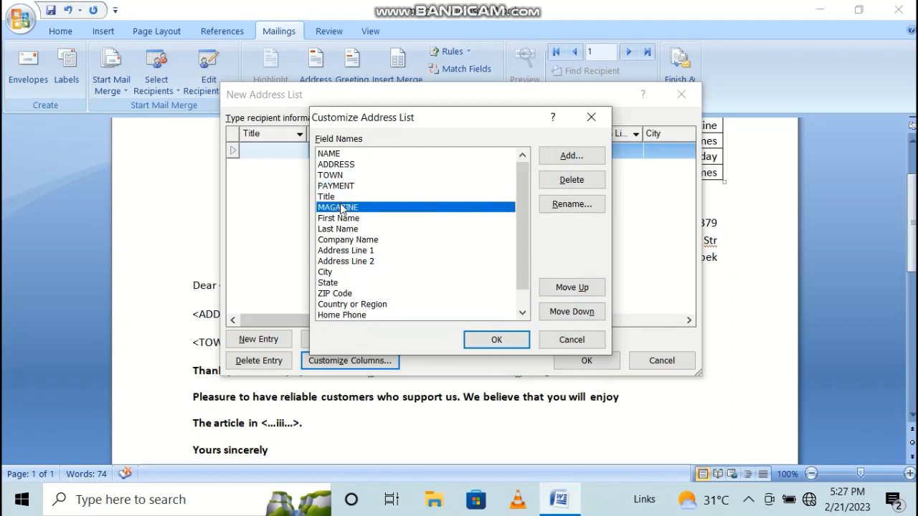
left_click(566, 289)
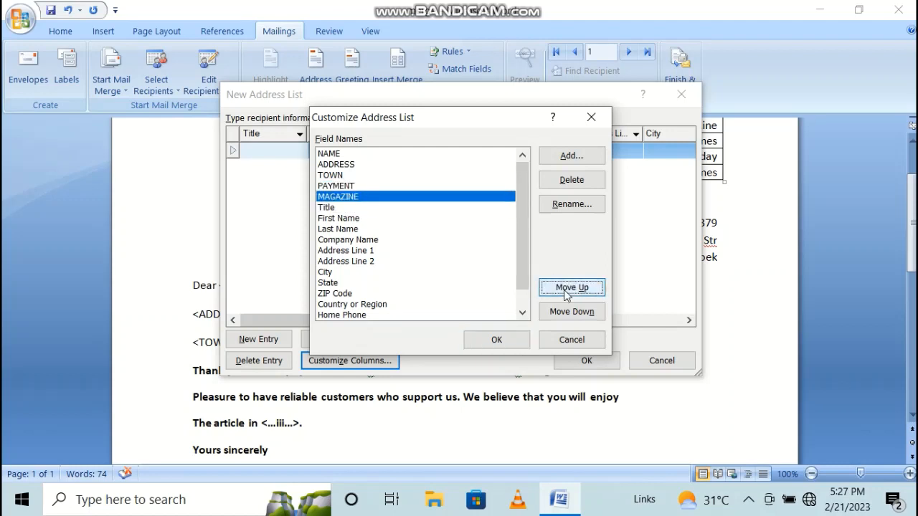
left_click(498, 339)
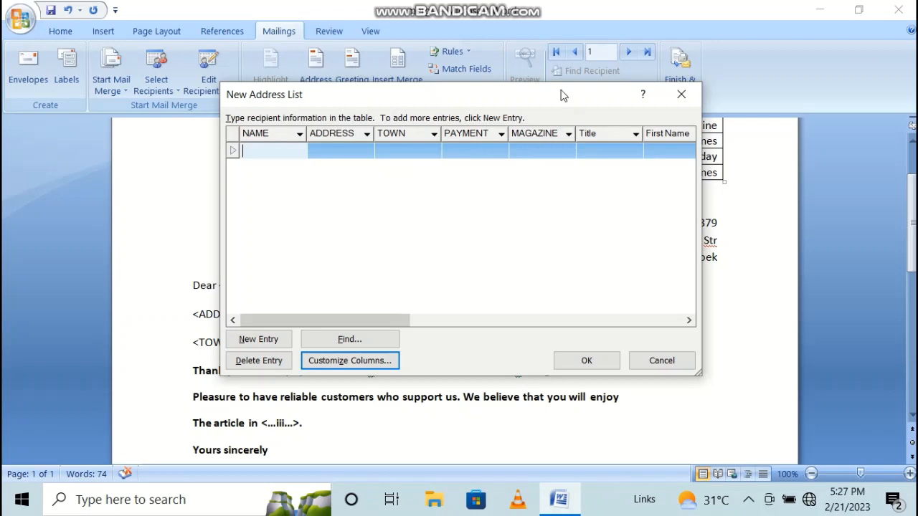
Step: Enter the first recipient's name and street address in the address list, following the table in the letter
left_click_drag(564, 93, 526, 226)
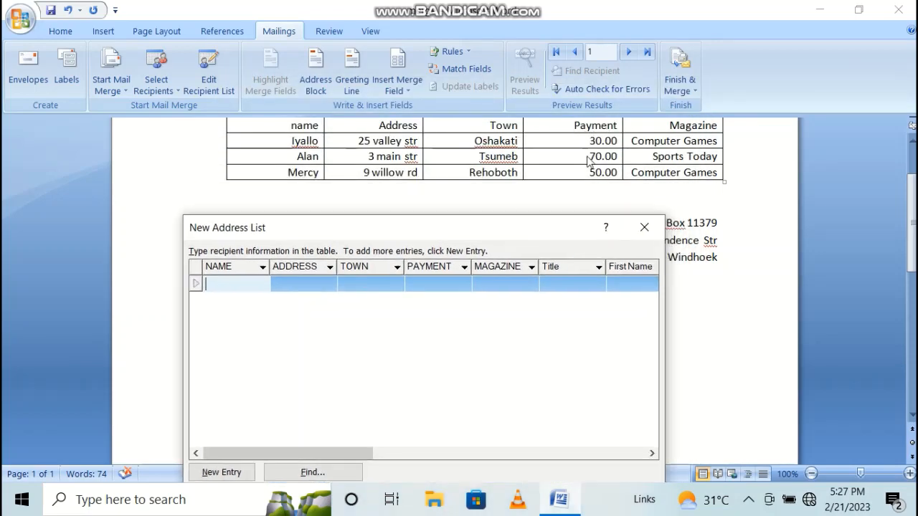
left_click_drag(511, 228, 534, 67)
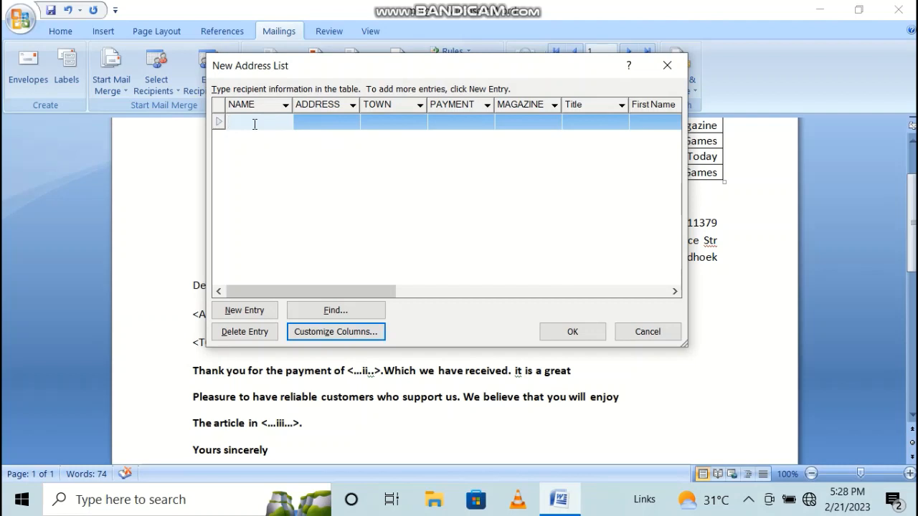
type("I")
type("TA")
key("BackSpace")
key("BackSpace")
type("YA")
key("BackSpace")
key("BackSpace")
type("yak")
key("BackSpace")
type("loo")
left_click(336, 122)
type("25")
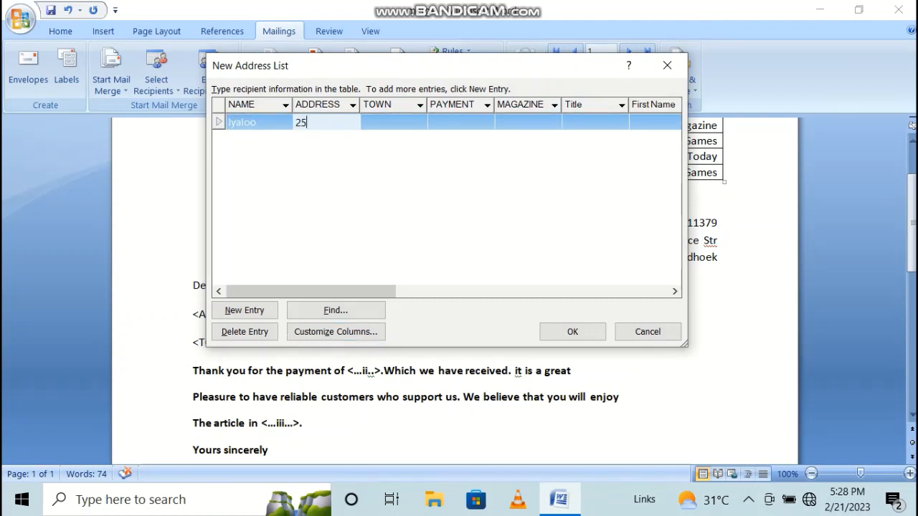
type(" Valley str")
Step: Fill in the first recipient's town as Oshakati, payment as 30.00 and magazine as Computer Games
left_click(374, 122)
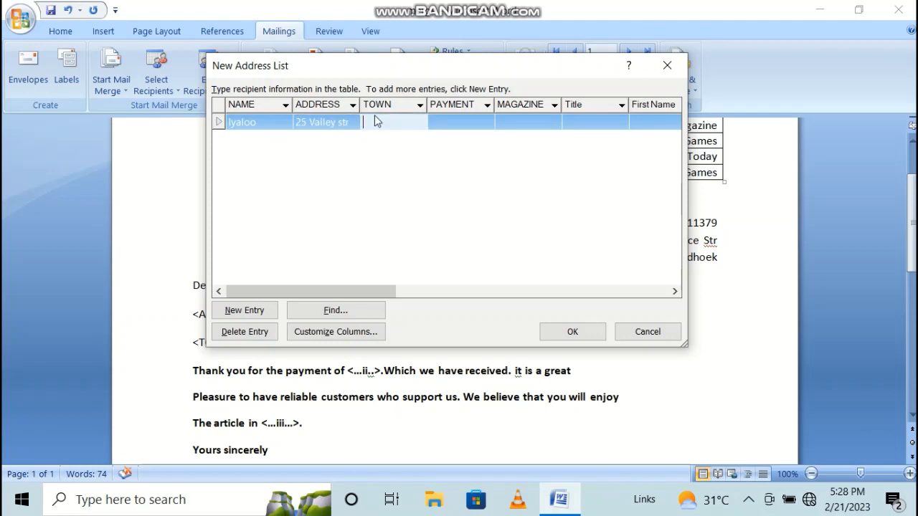
type("Oshakati")
left_click(456, 119)
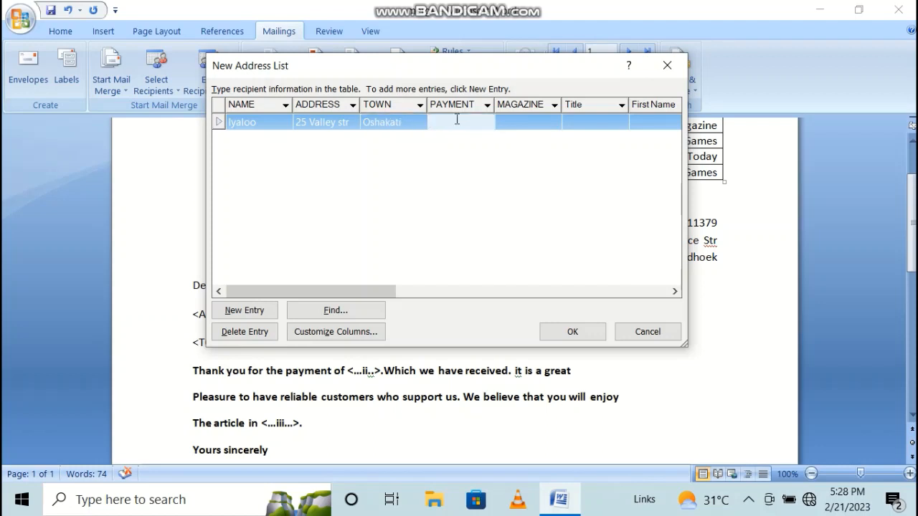
type("30.00")
left_click(533, 123)
type("C")
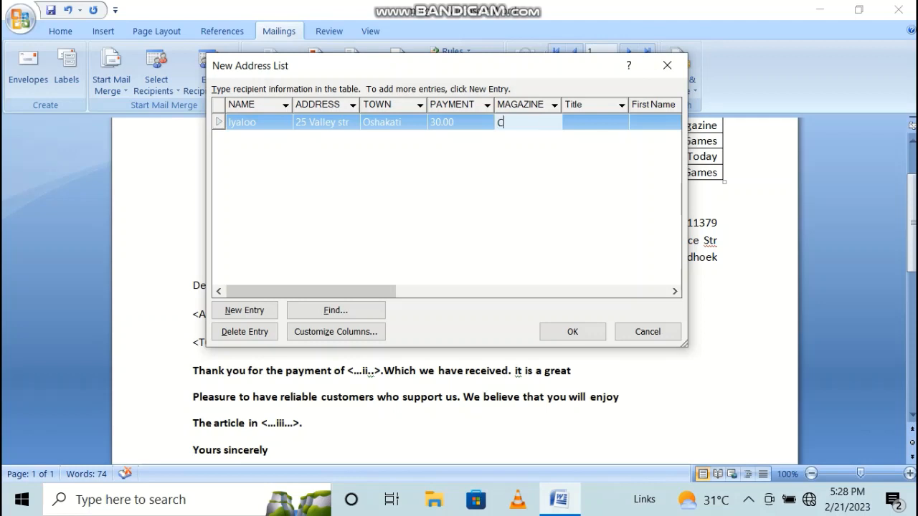
type("omputer Games")
Step: Add a second entry with the recipient's name and street address, town Tsumeb, payment 70.00 and magazine Sports Today
left_click(253, 314)
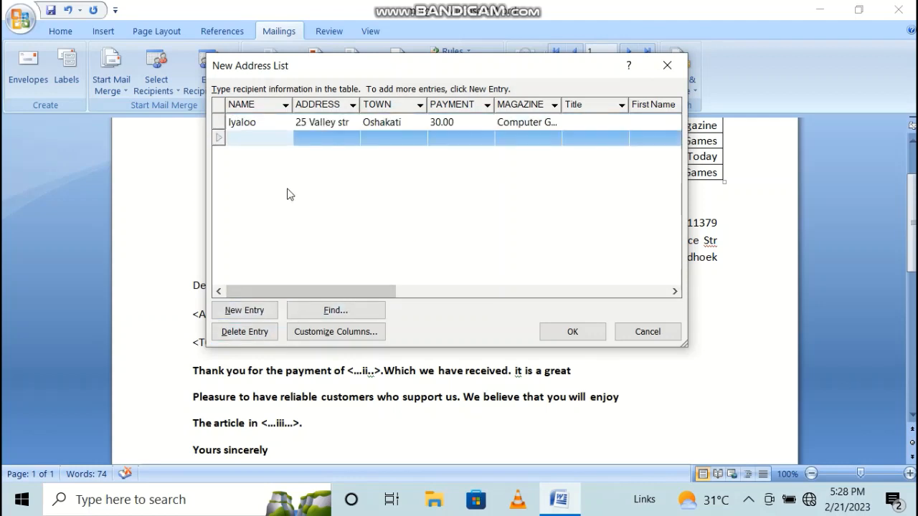
type("Alan")
left_click(312, 139)
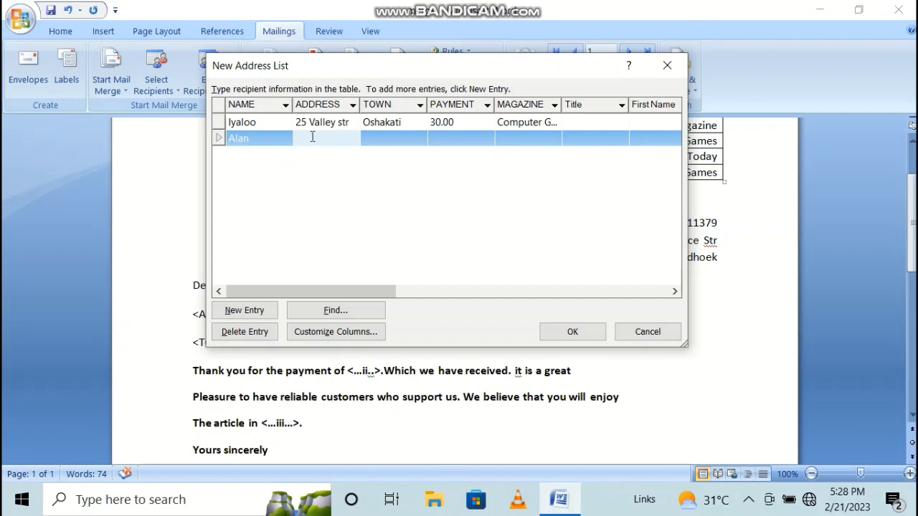
type("3Main str")
left_click(373, 141)
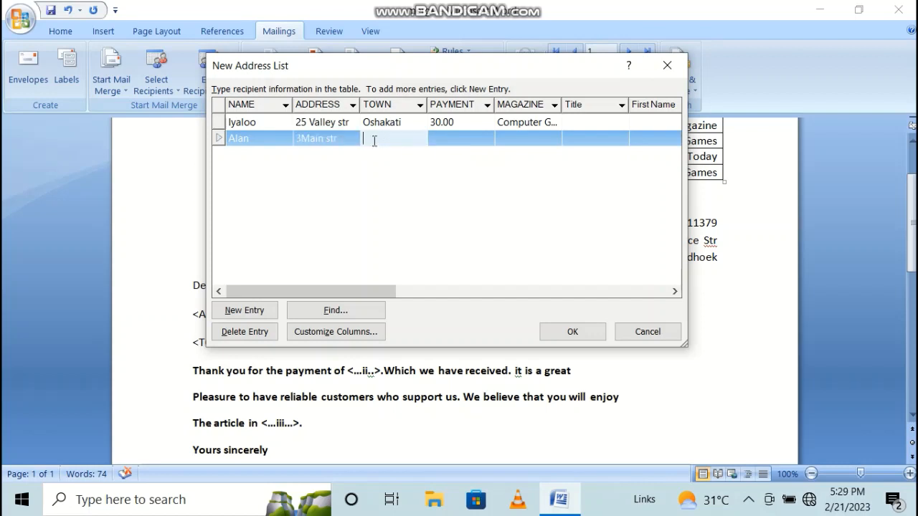
type("Tsumeb")
left_click(480, 138)
type("70.00")
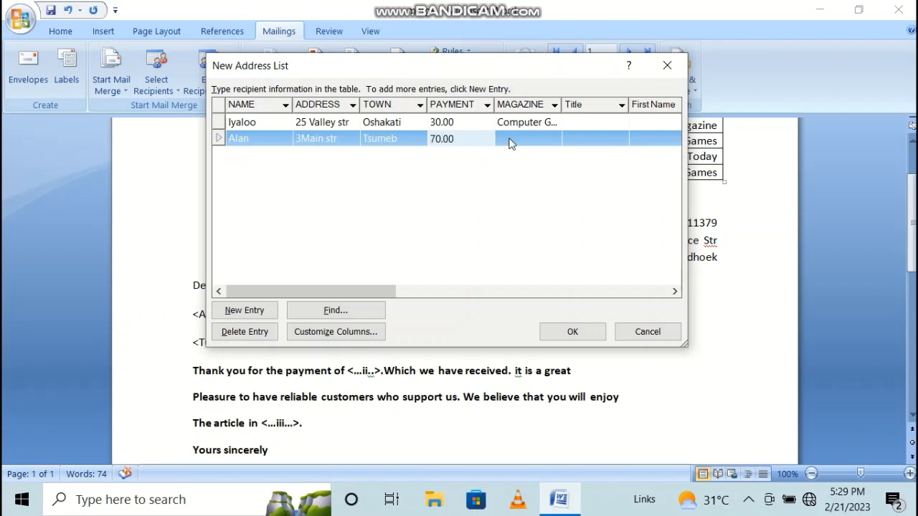
left_click(535, 137)
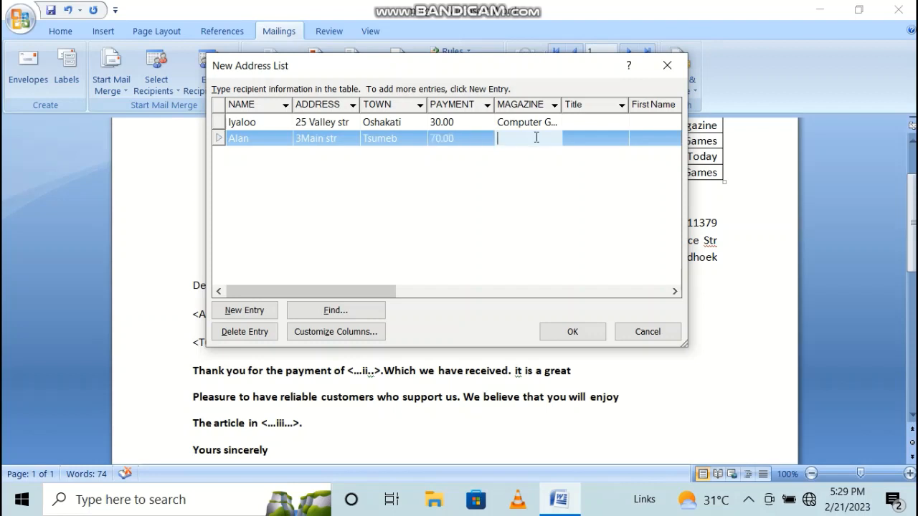
type("Sports Today")
Step: Add a third entry with the recipient's name, street address and the town Rehoboth
left_click(263, 317)
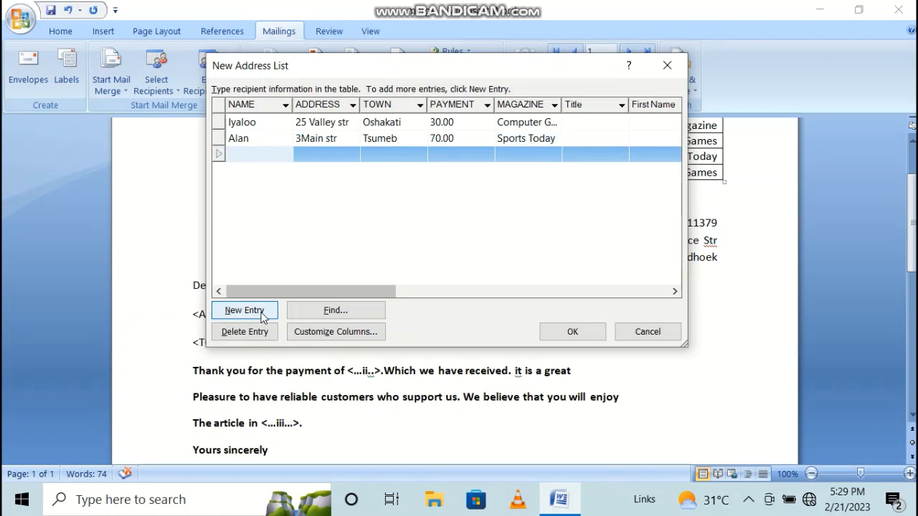
type("Mercy")
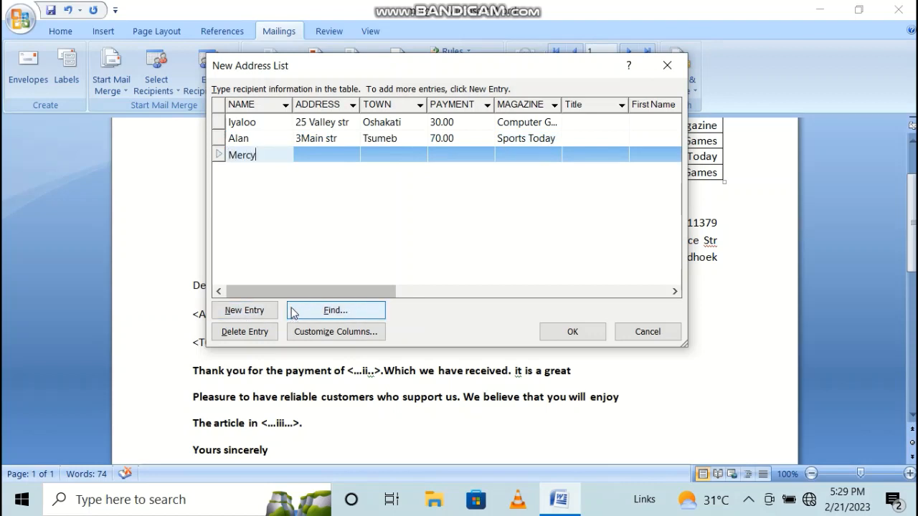
left_click(329, 154)
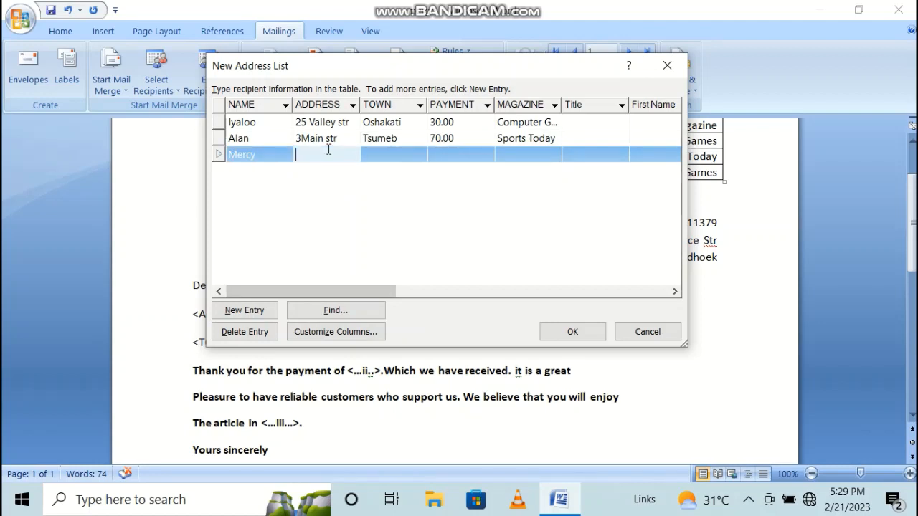
type("9 Willow str")
left_click(380, 149)
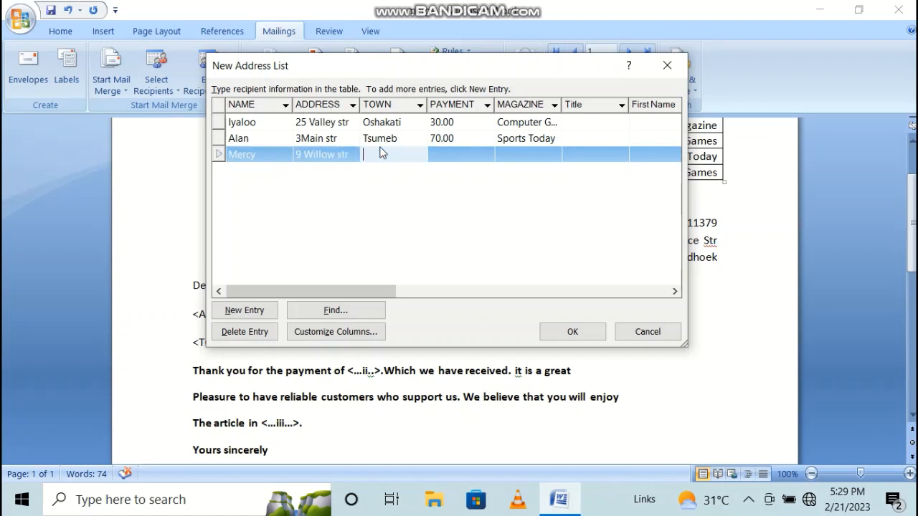
type("Rehoboth")
Step: Set the third recipient's payment to 50.00 and magazine to Computer Games, and widen the MAGAZINE column to fit its contents
left_click(456, 155)
type("50")
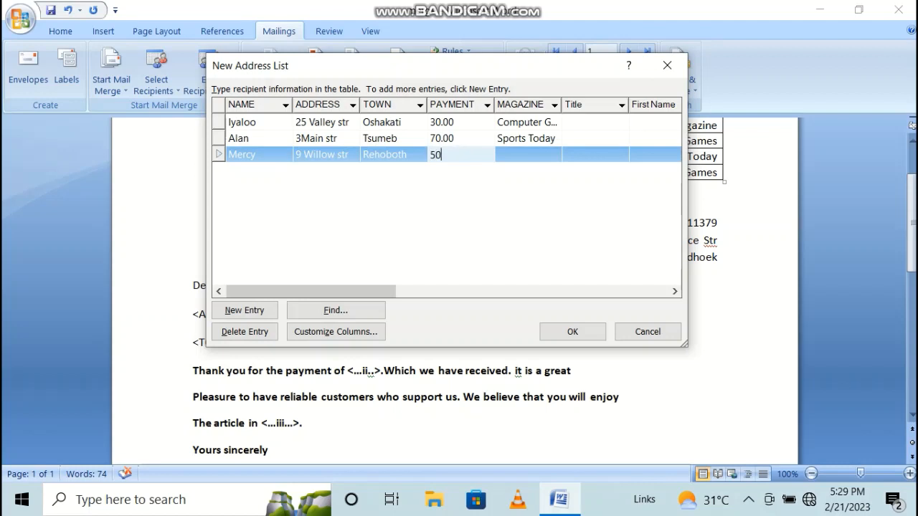
type(".00")
left_click(516, 155)
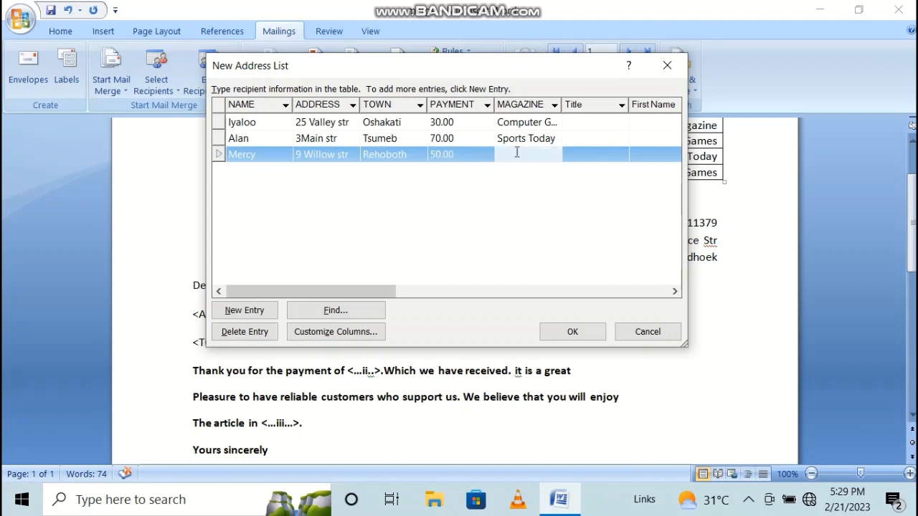
type("C")
type("omput")
type("er Ga")
type("me")
type("s")
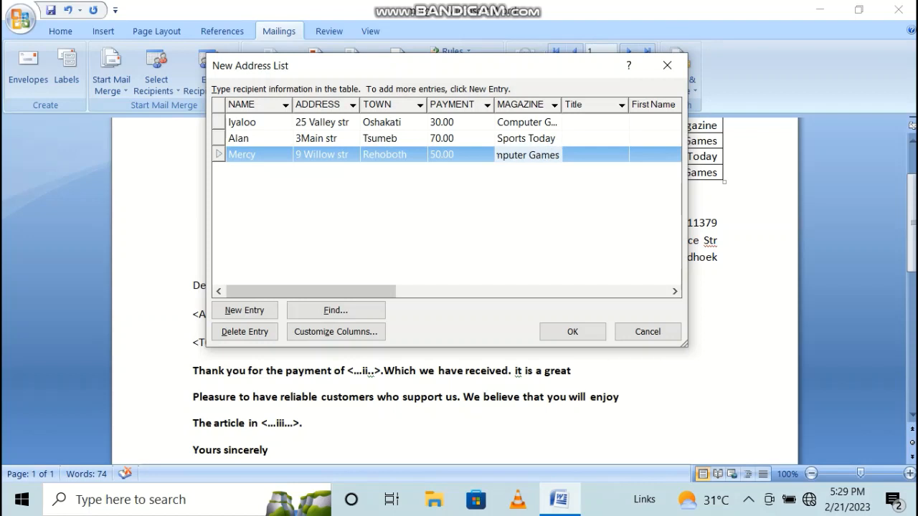
double_click(563, 107)
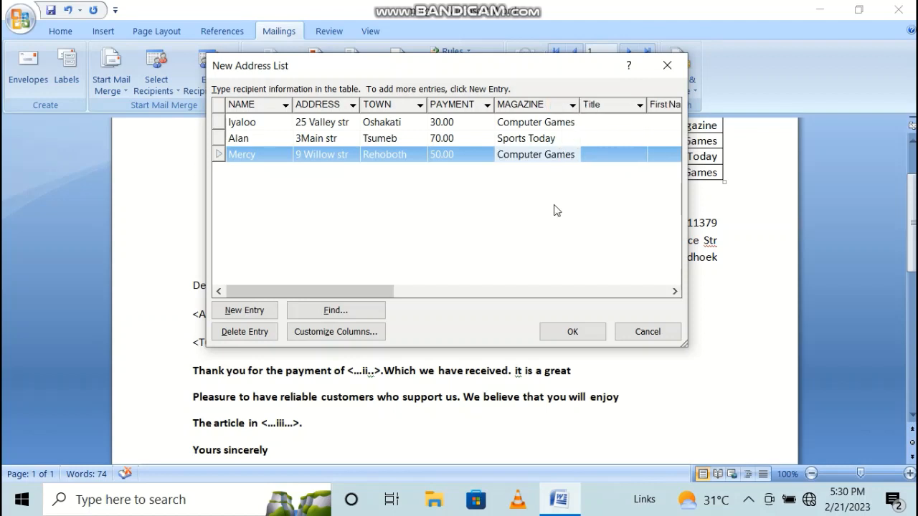
Step: Finish the recipient list and save it as "my letter" in the KNEC EXAM folder on the Desktop
left_click(595, 336)
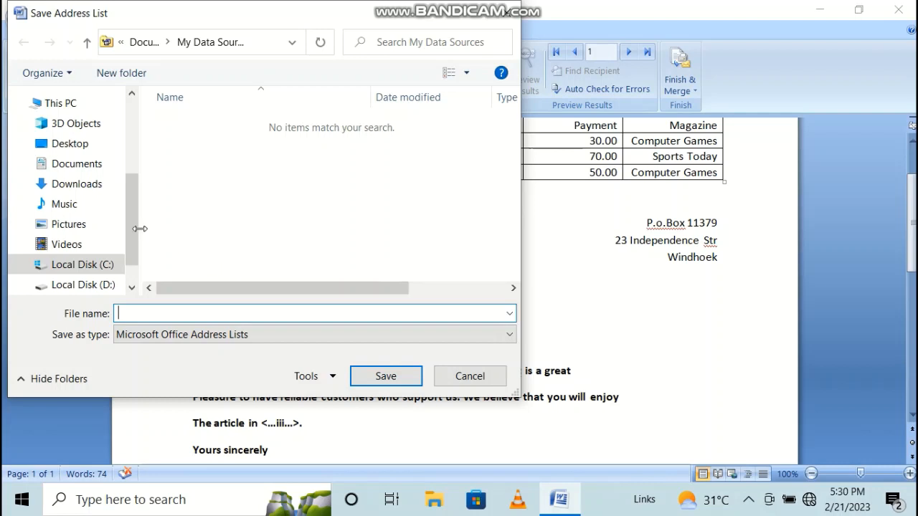
left_click_drag(136, 228, 134, 164)
left_click(66, 94)
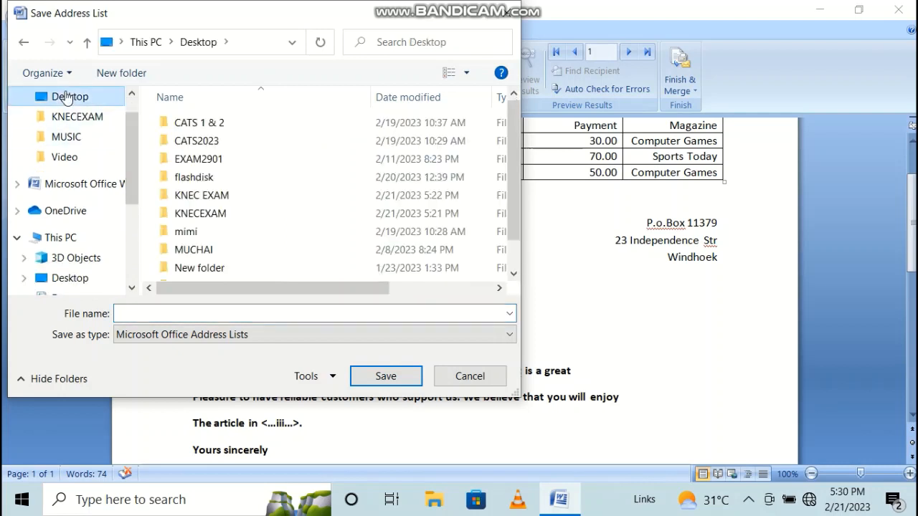
left_click(213, 200)
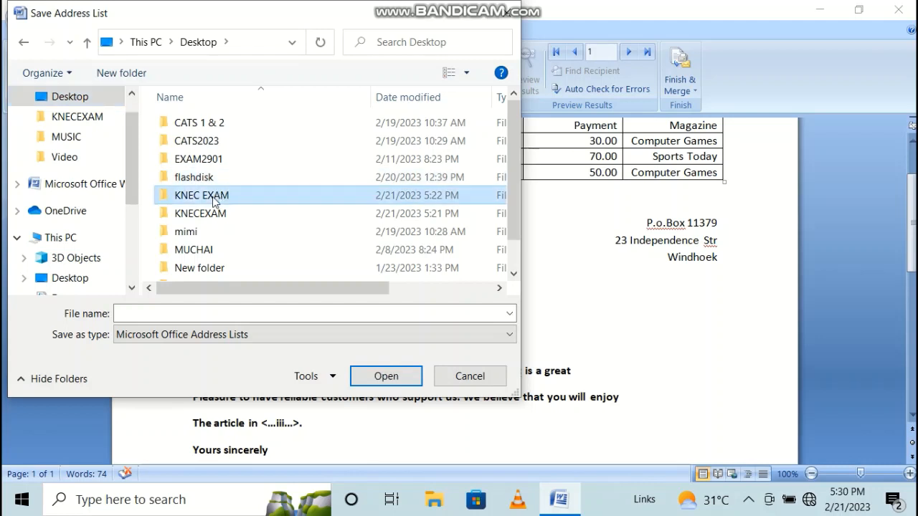
left_click(141, 313)
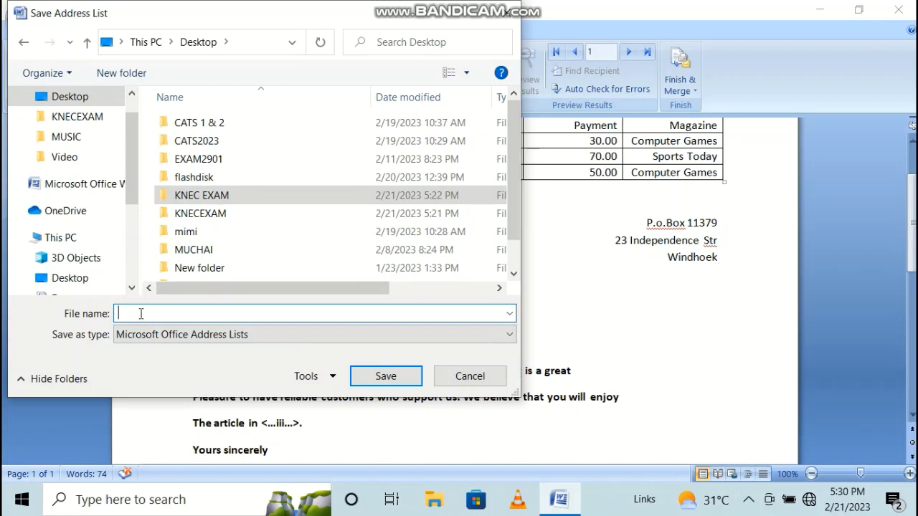
type("my")
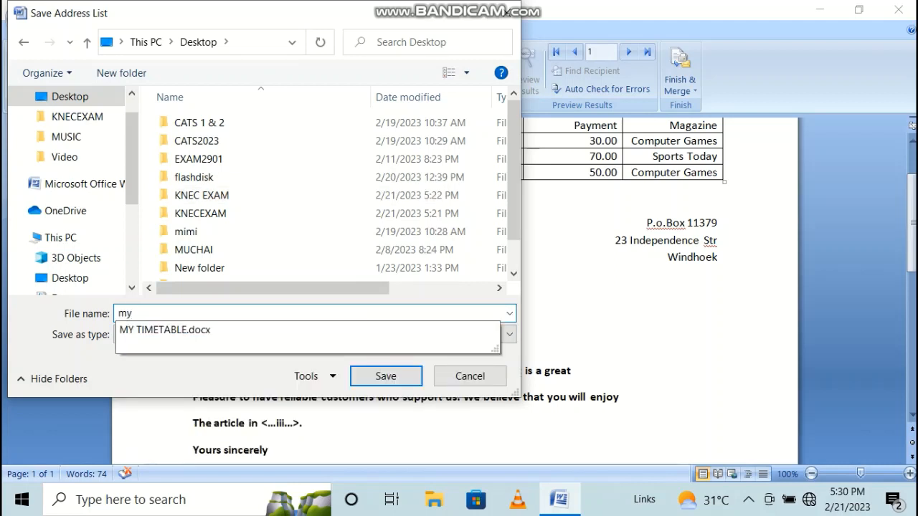
type(" letter")
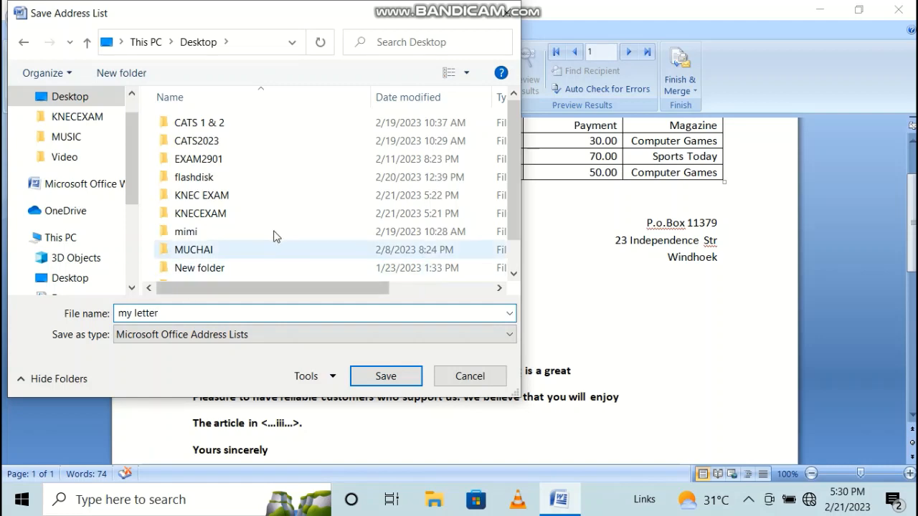
left_click(236, 199)
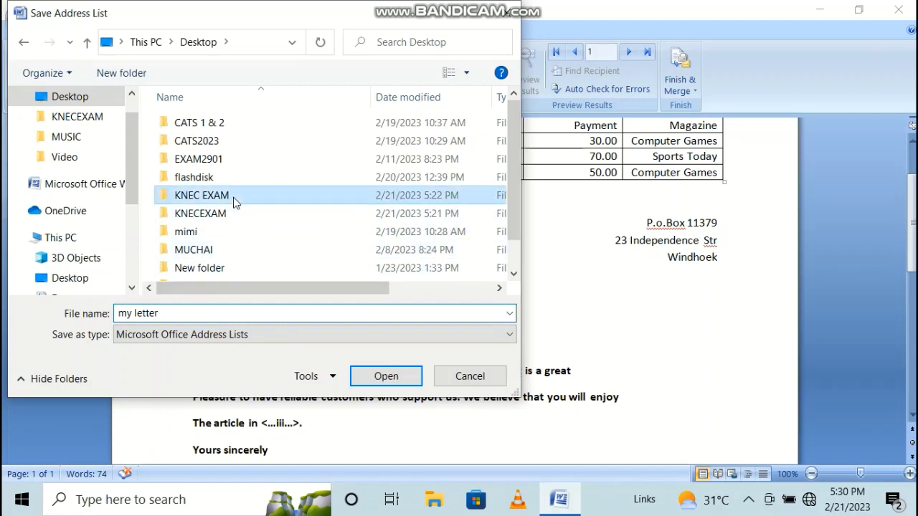
left_click(385, 376)
left_click(394, 379)
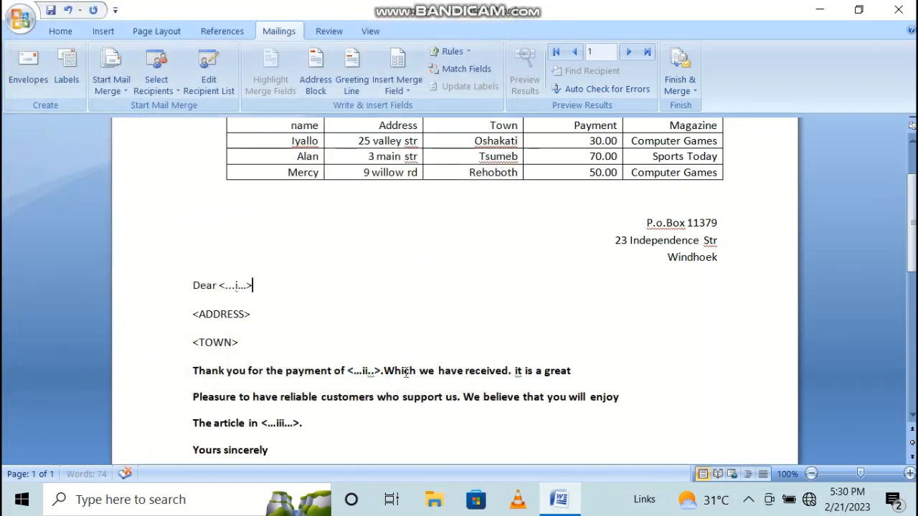
Step: Check the desktop's KNEC EXAM folder for the saved address list files, and return to the Word document
left_click(818, 14)
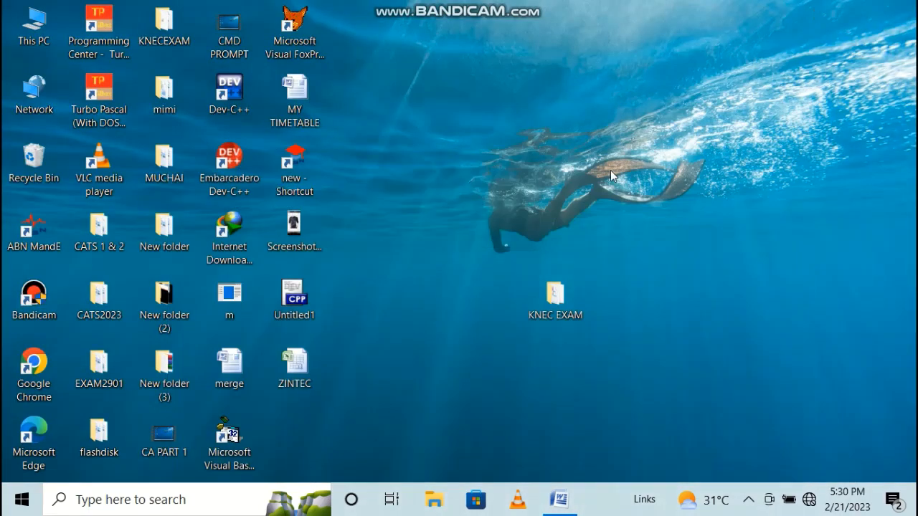
double_click(566, 309)
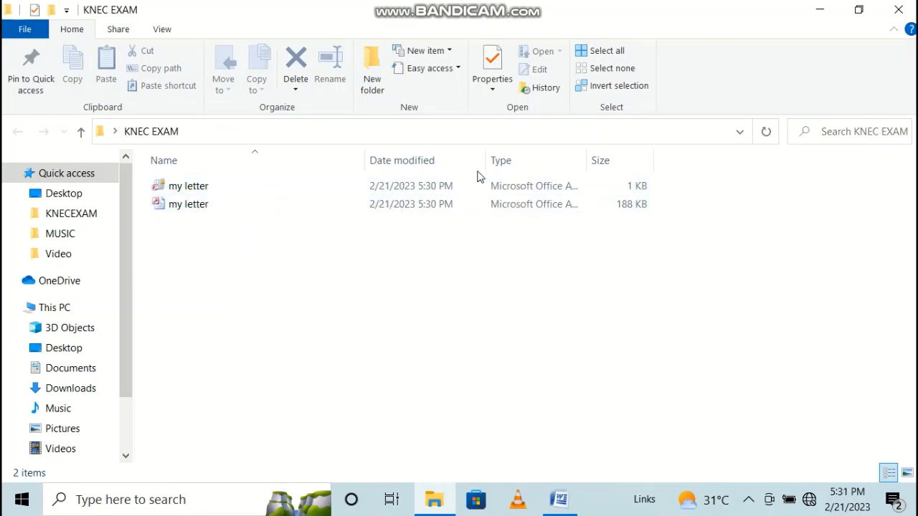
left_click(834, 8)
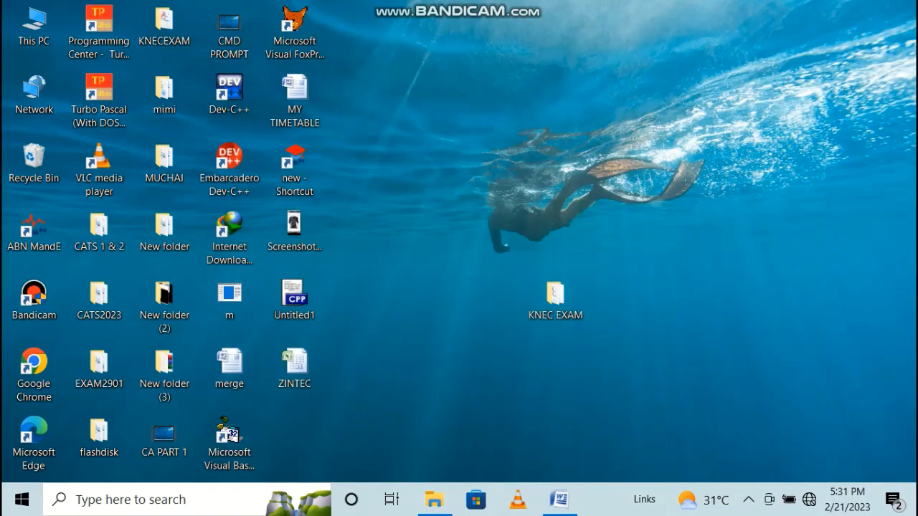
left_click(560, 500)
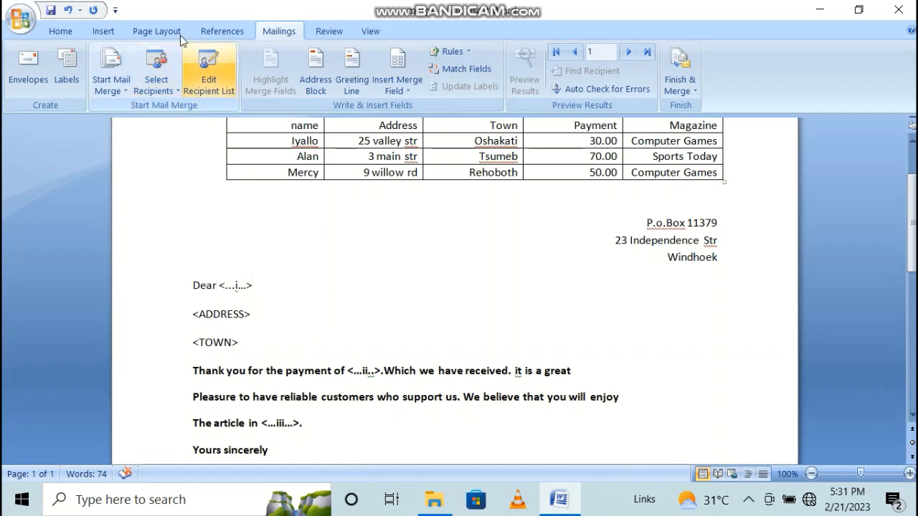
Step: Open the Step by Step Mail Merge Wizard and advance it to the Write your letter stage
left_click(115, 84)
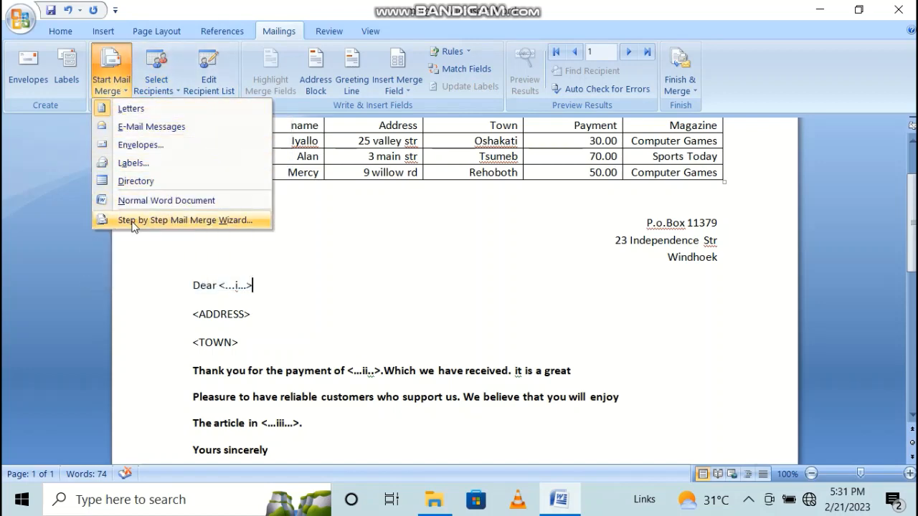
left_click(203, 220)
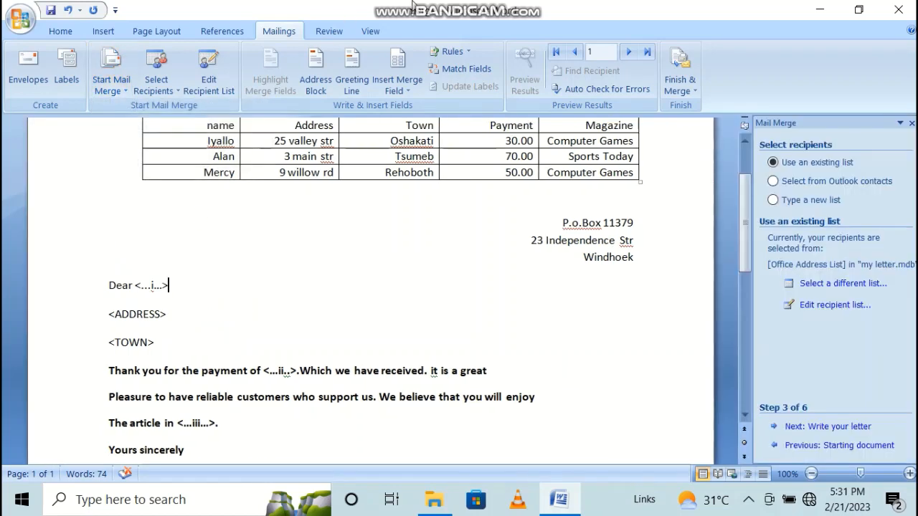
mouse_move(422, 8)
left_click(836, 429)
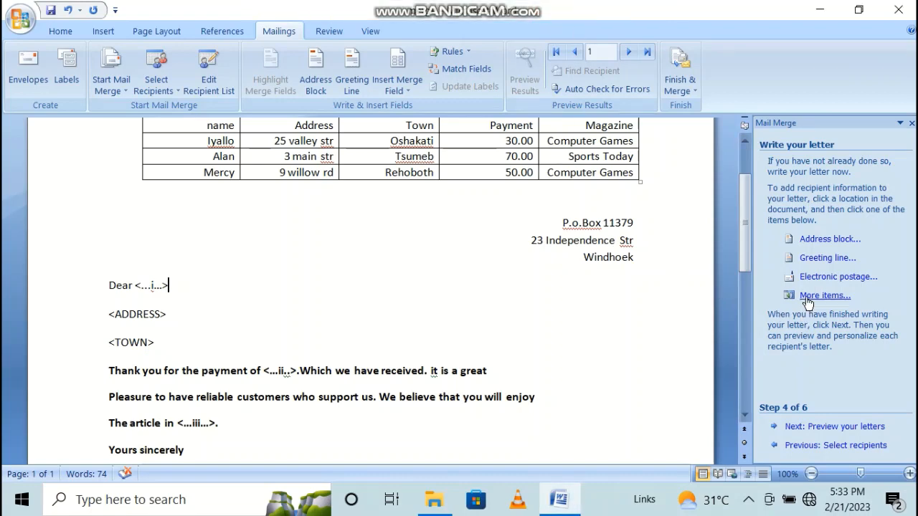
Step: Replace the <...i...> placeholder after "Dear" with the NAME merge field
left_click(807, 300)
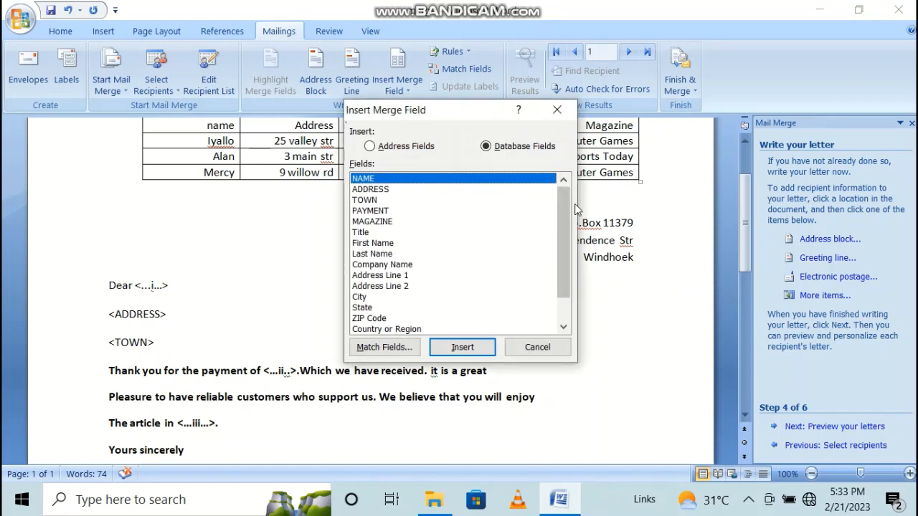
left_click(557, 114)
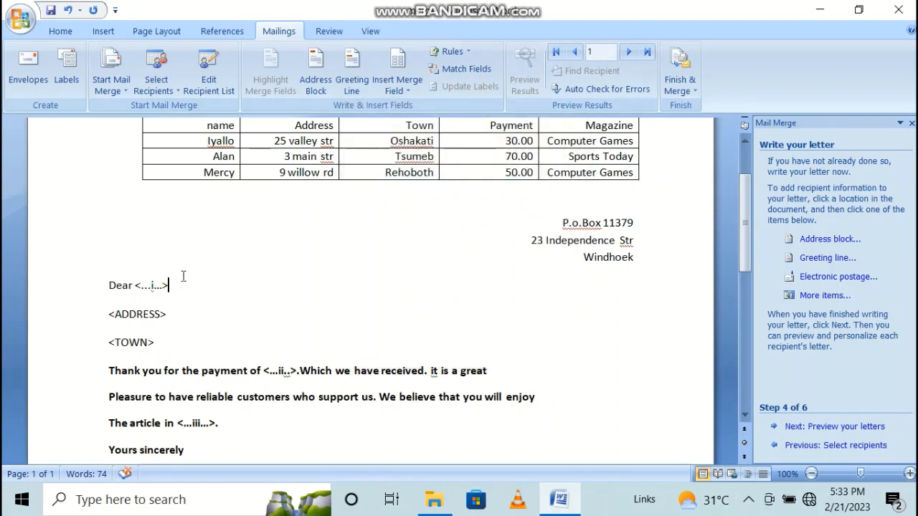
key("BackSpace")
key("BackSpace")
key("BackSpace")
key("BackSpace")
key("BackSpace")
key("BackSpace")
key("BackSpace")
key("BackSpace")
key("BackSpace")
left_click(821, 296)
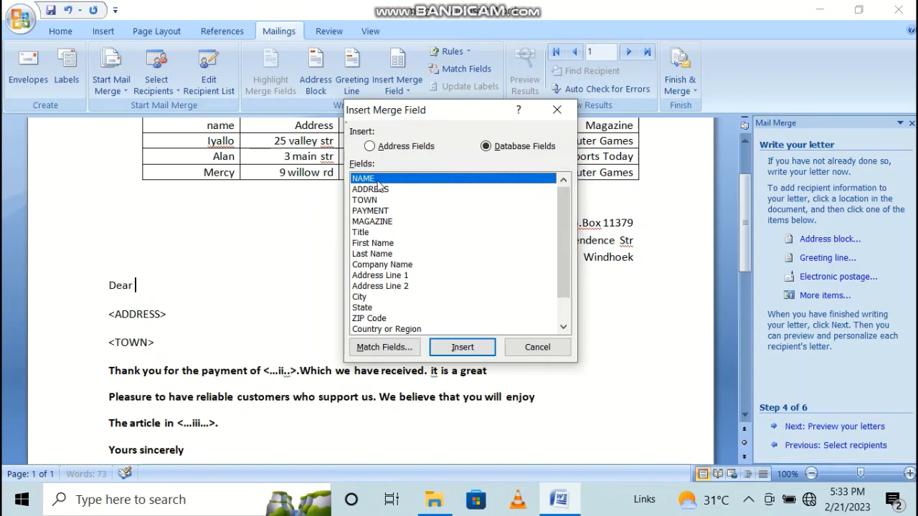
left_click(460, 347)
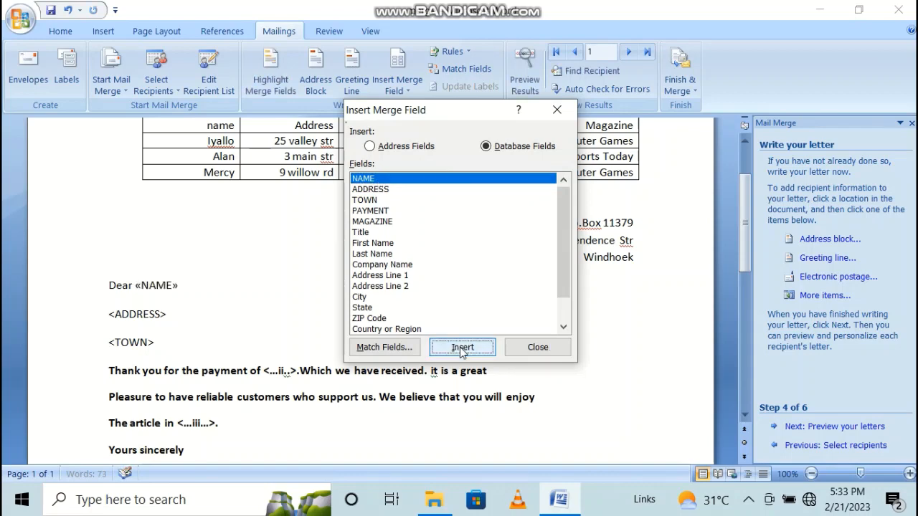
left_click(538, 347)
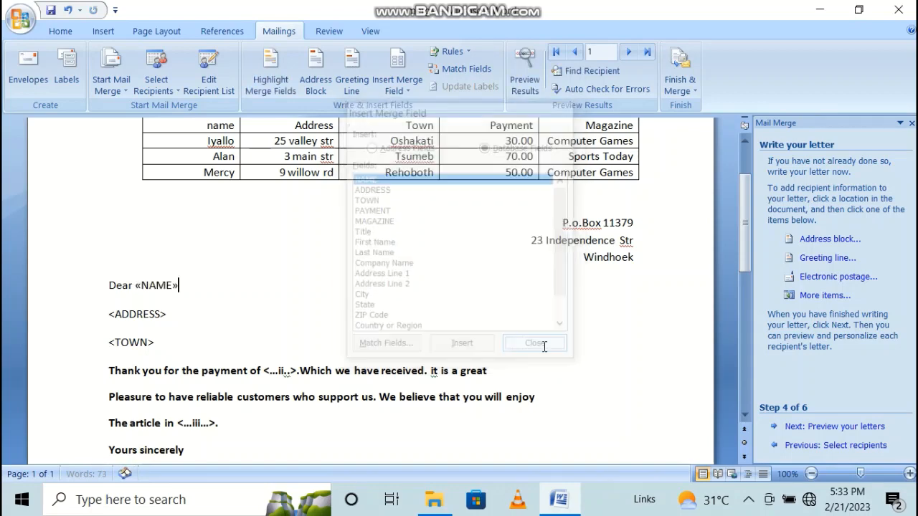
Step: Replace the <ADDRESS> placeholder below the greeting with the ADDRESS merge field
left_click(167, 313)
key("BackSpace")
key("BackSpace")
key("BackSpace")
key("BackSpace")
key("BackSpace")
key("BackSpace")
key("BackSpace")
key("BackSpace")
key("BackSpace")
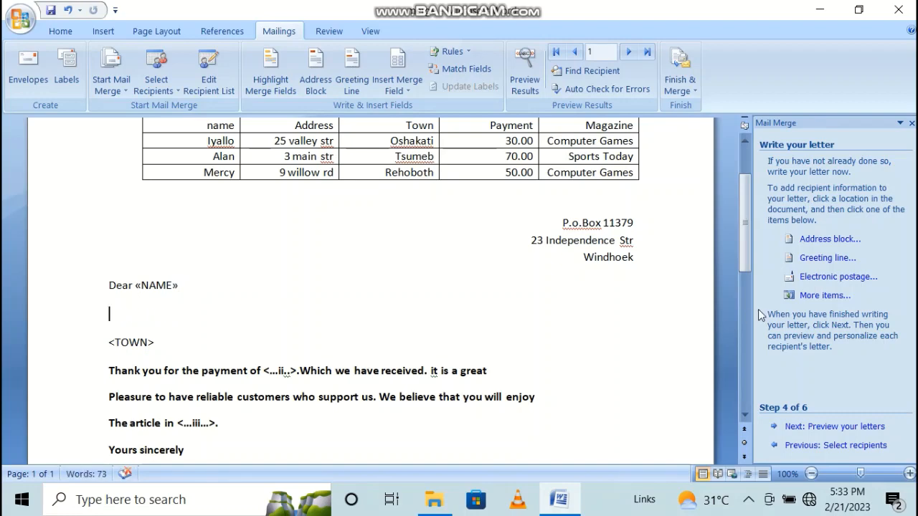
left_click(818, 294)
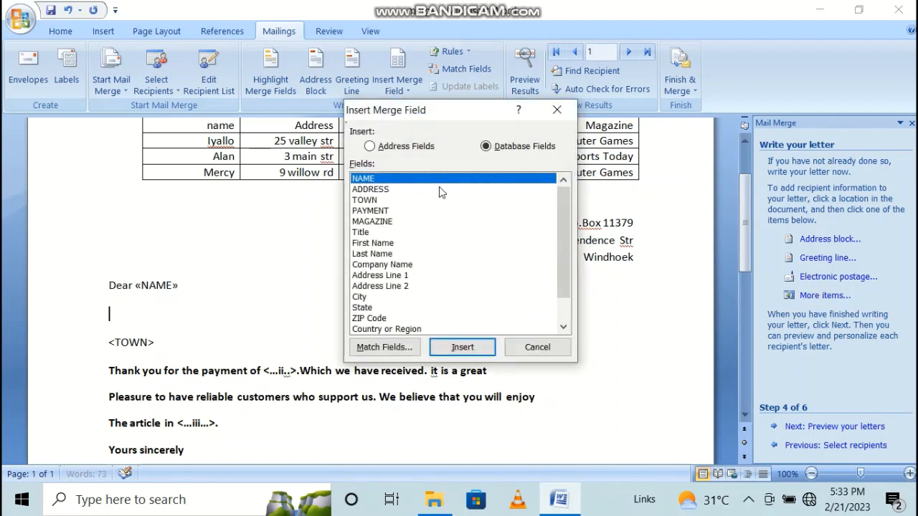
left_click(392, 190)
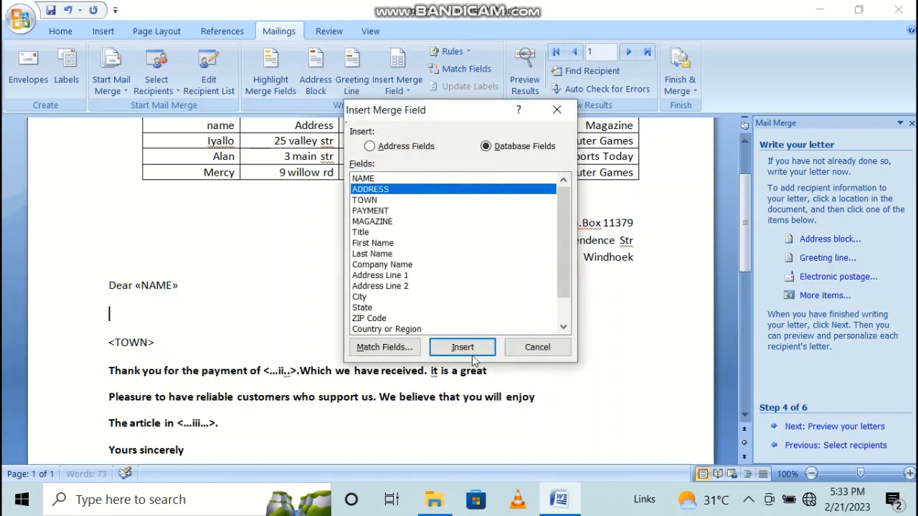
left_click(472, 353)
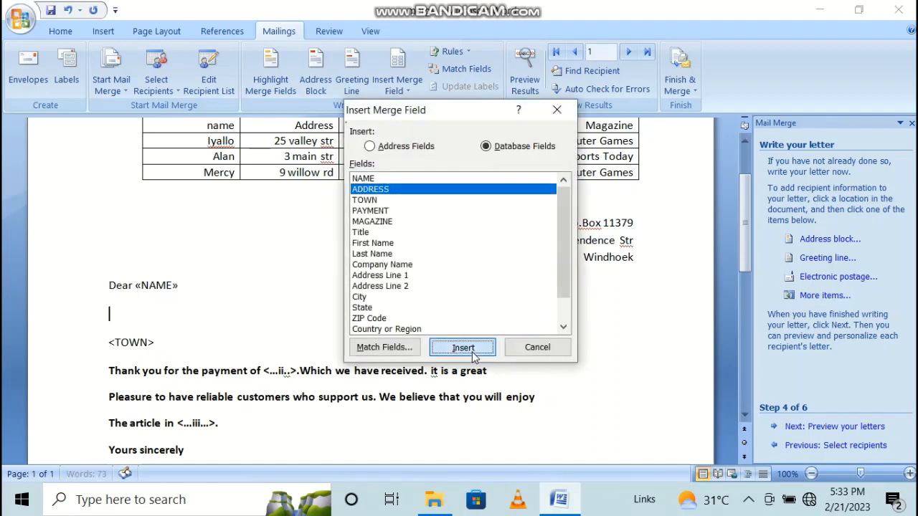
left_click(538, 347)
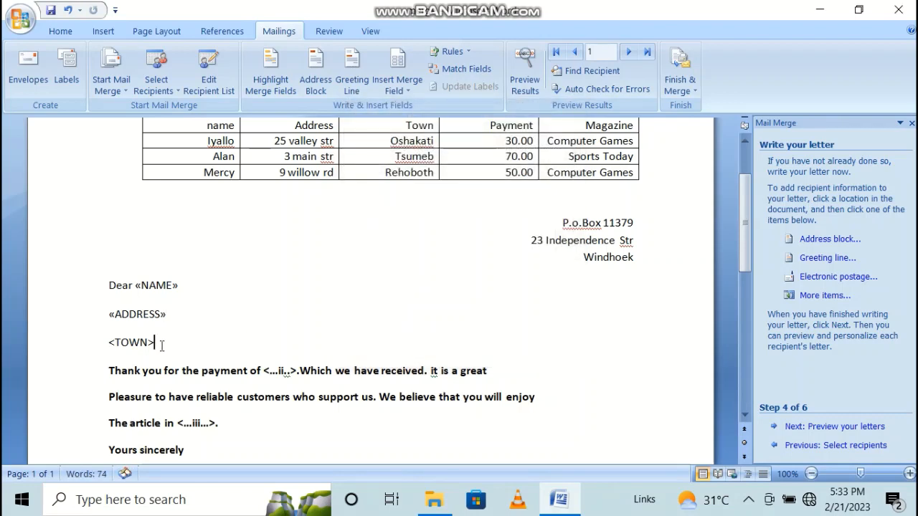
Step: Replace the <TOWN> placeholder with the TOWN merge field
key("BackSpace")
key("BackSpace")
key("BackSpace")
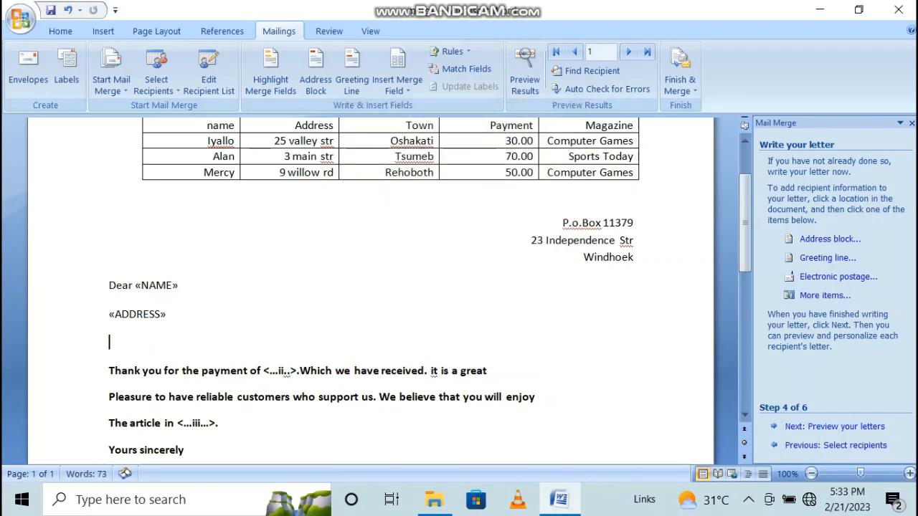
left_click(804, 295)
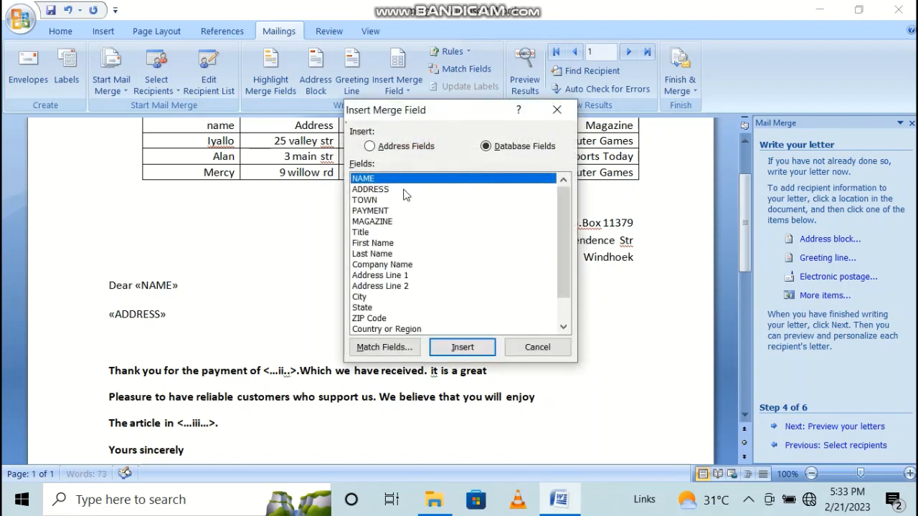
left_click(367, 201)
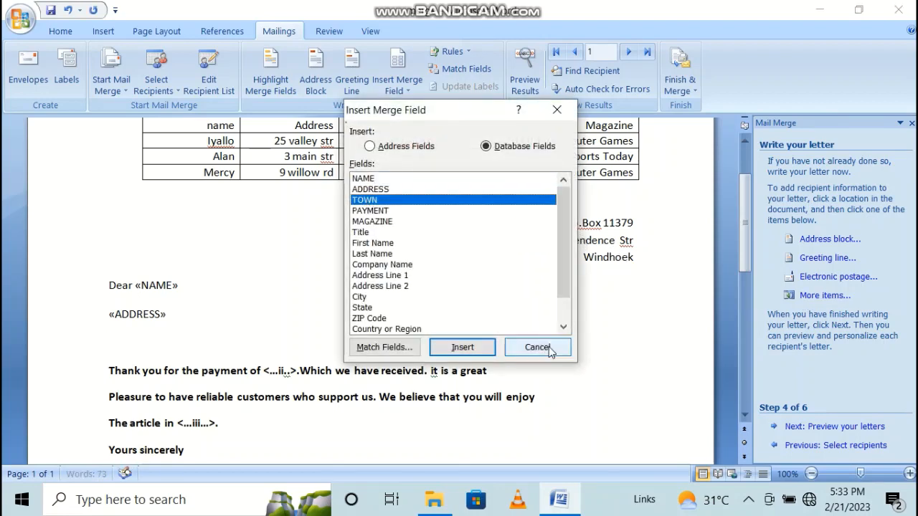
left_click(467, 348)
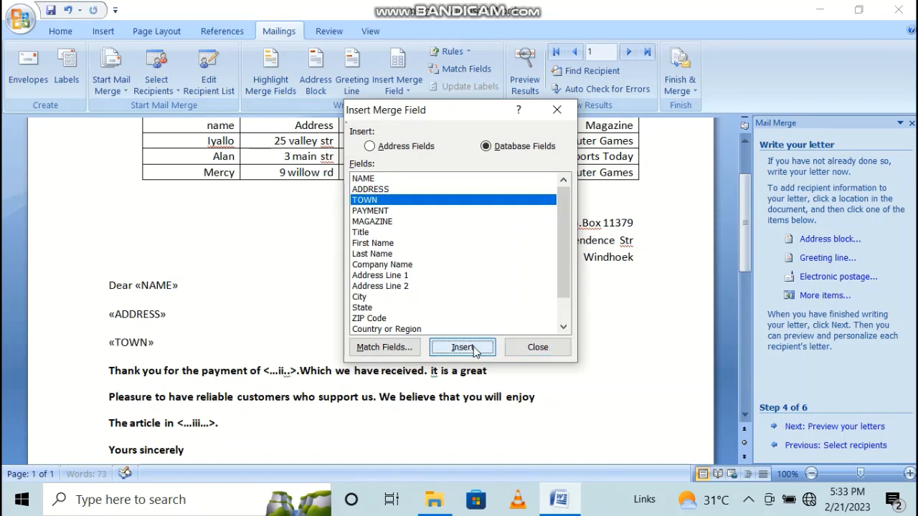
left_click(543, 349)
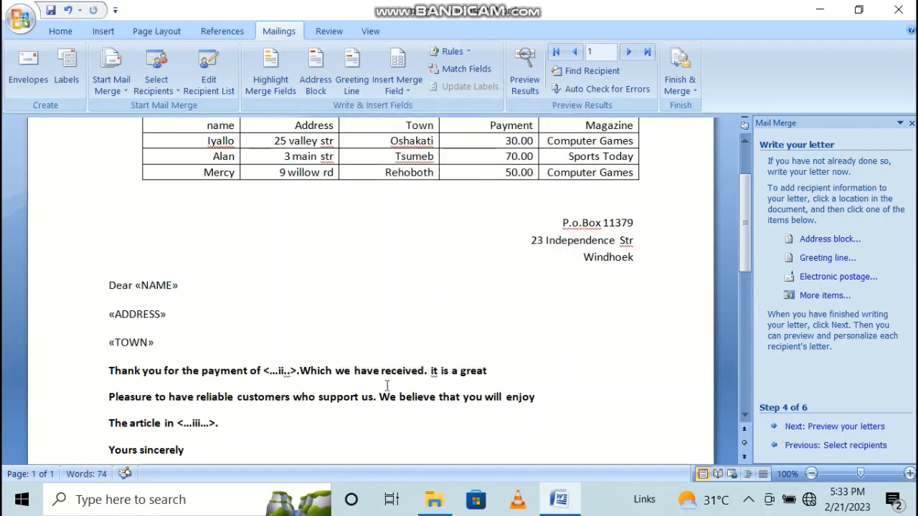
Step: Replace the <...ii..> placeholder after "Thank you for the payment of" with the PAYMENT merge field, keeping the full stop
left_click(297, 370)
key("BackSpace")
key("BackSpace")
key("BackSpace")
key("BackSpace")
key("BackSpace")
key("BackSpace")
key("BackSpace")
key("BackSpace")
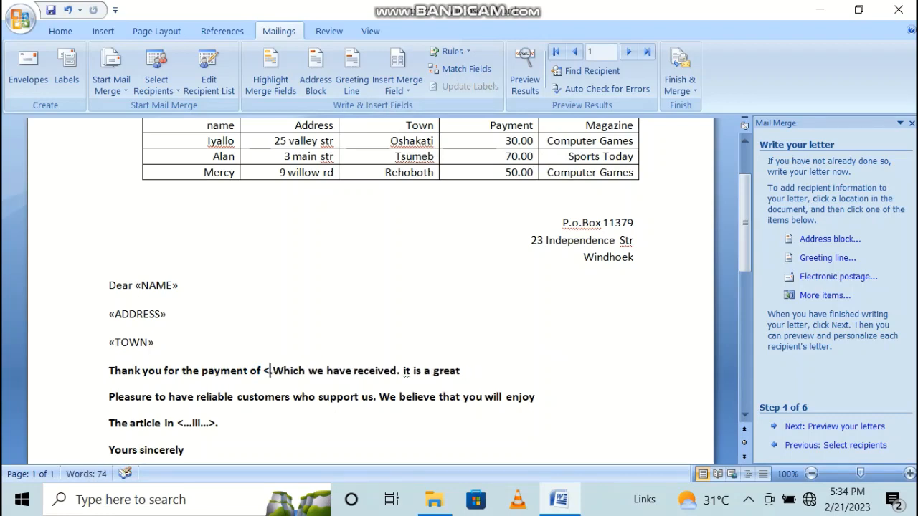
key("BackSpace")
type(".")
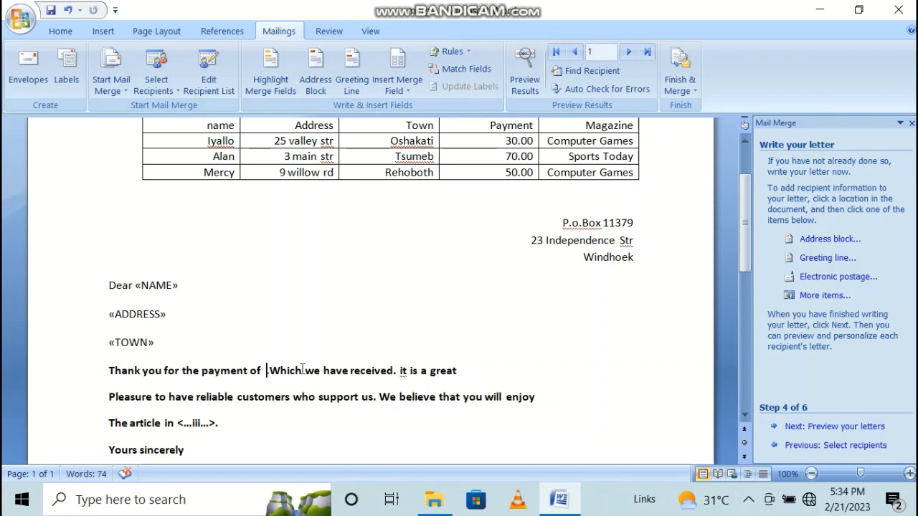
left_click(834, 300)
left_click(376, 213)
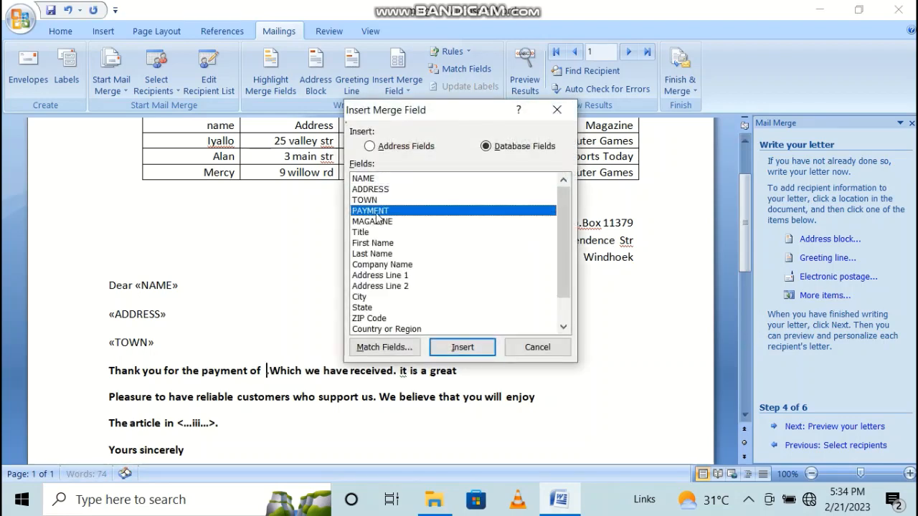
left_click(471, 349)
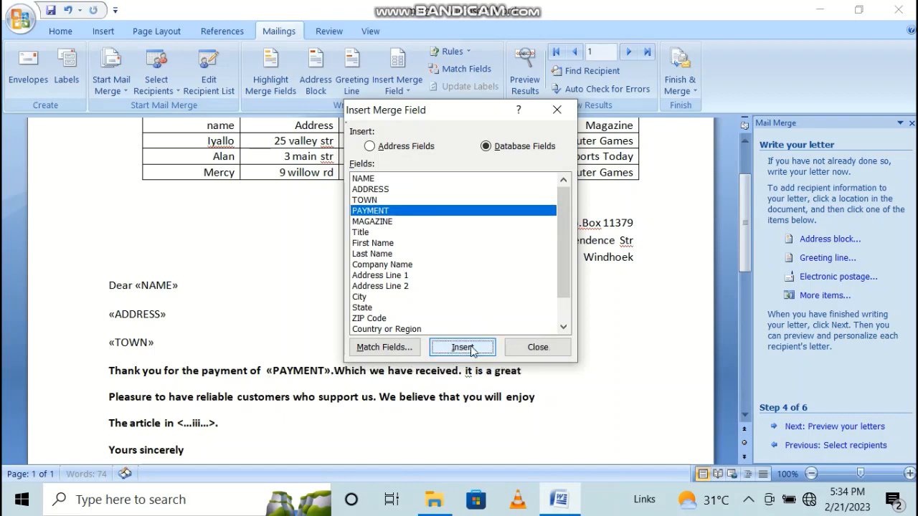
left_click(535, 349)
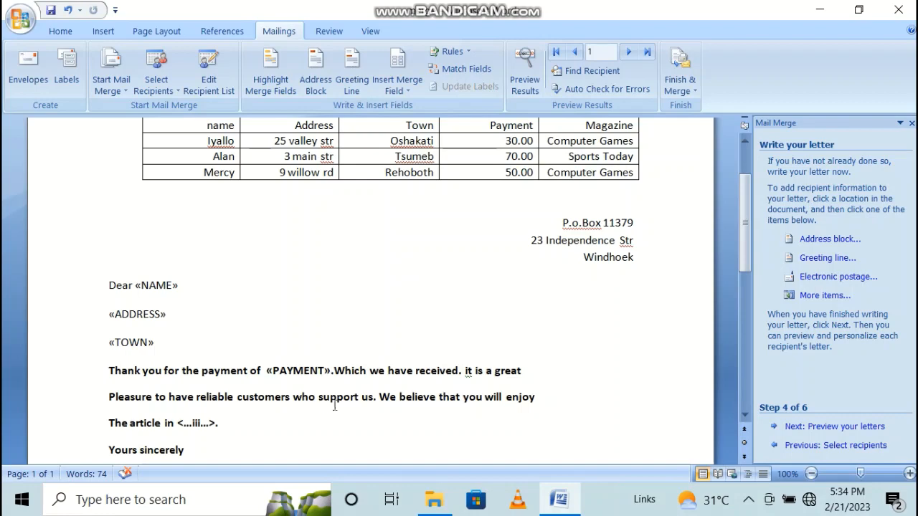
Step: Replace the <...iii...> placeholder after "The article in" with the MAGAZINE merge field, keeping the full stop
left_click(215, 427)
key("BackSpace")
key("BackSpace")
key("BackSpace")
key("BackSpace")
key("BackSpace")
key("BackSpace")
key("BackSpace")
key("BackSpace")
key("BackSpace")
key("BackSpace")
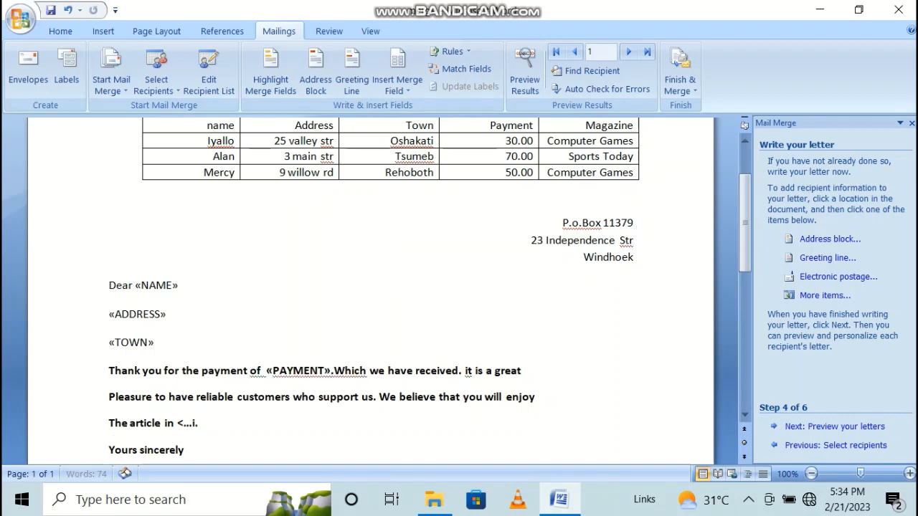
key("BackSpace")
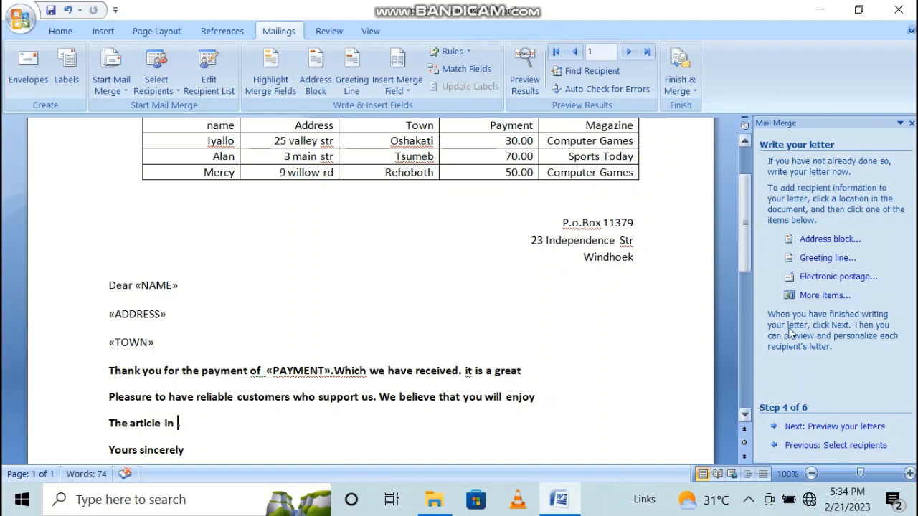
left_click(818, 300)
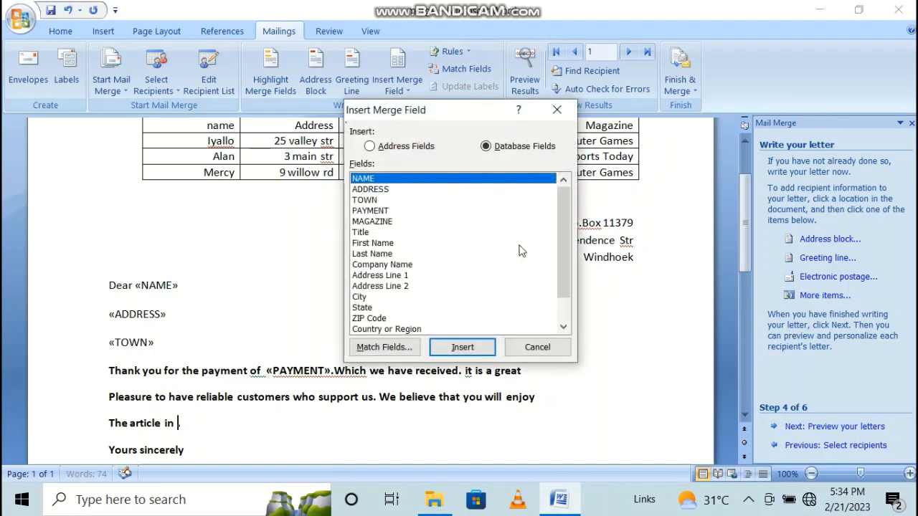
left_click(380, 222)
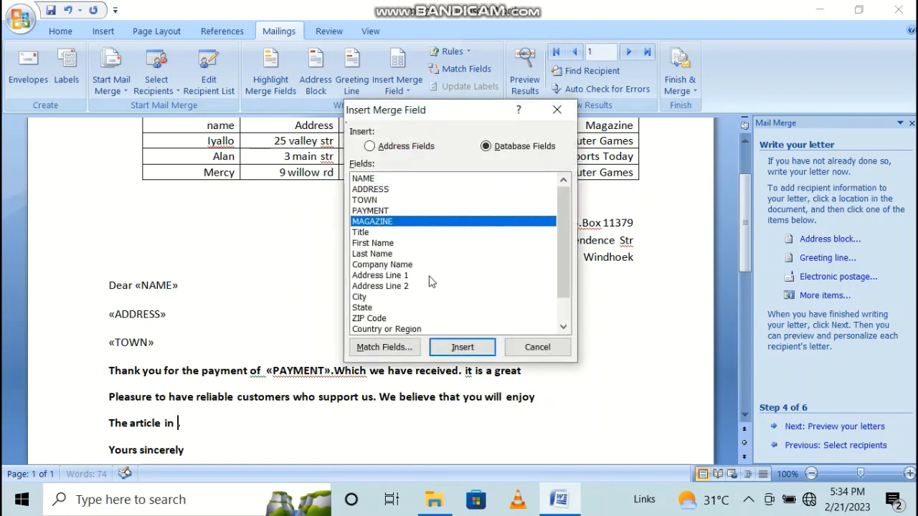
left_click(463, 347)
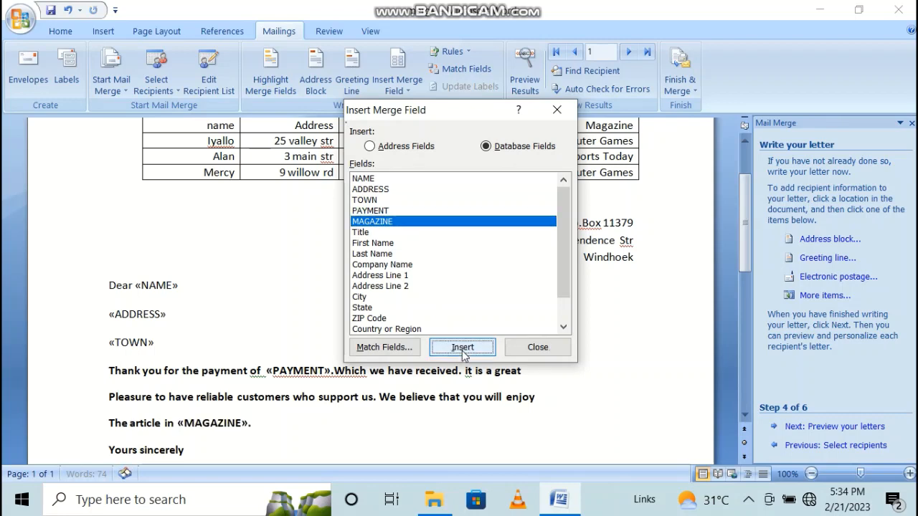
left_click(538, 347)
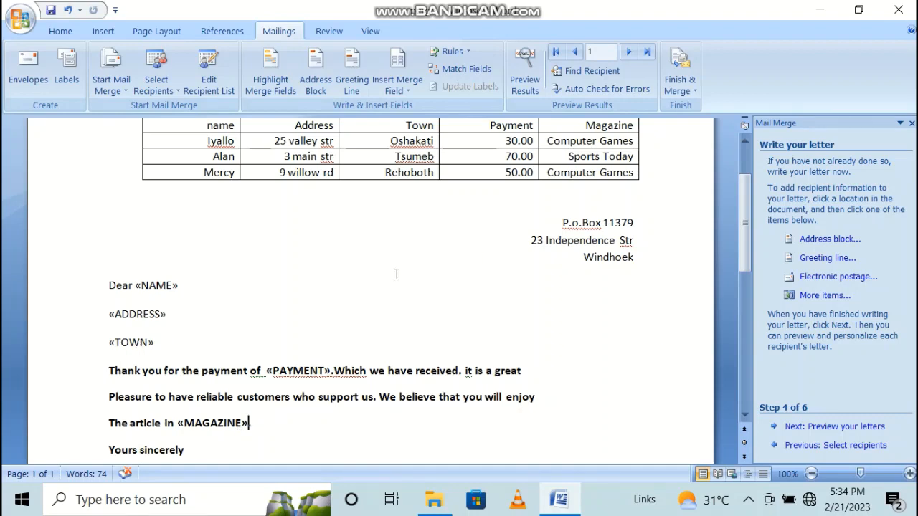
Step: Advance the mail merge to the letter preview and check the first recipient's letter against the customer table
left_click(860, 427)
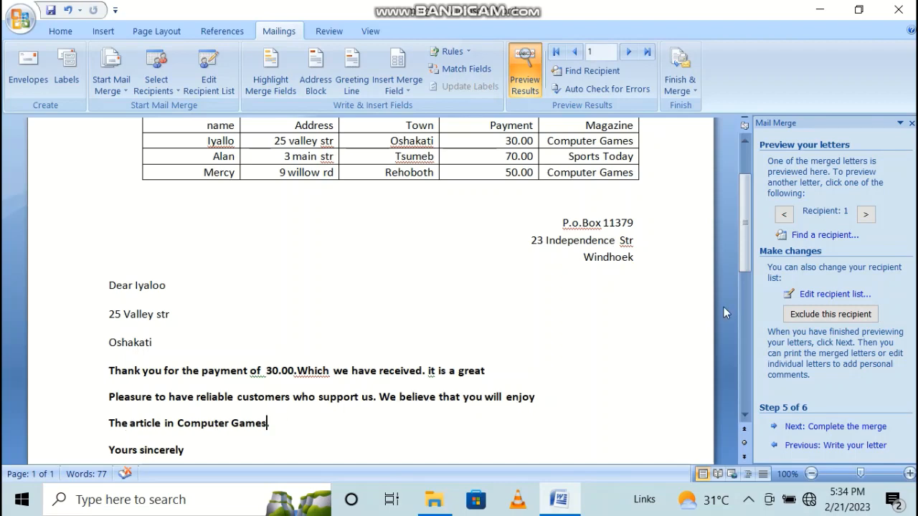
left_click_drag(749, 265, 749, 251)
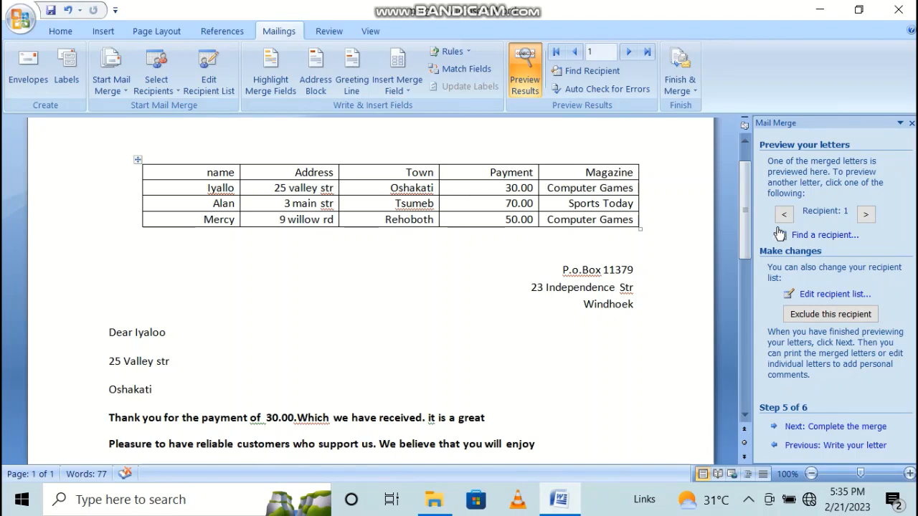
left_click_drag(747, 210, 703, 245)
scroll(703, 245, "up", 5)
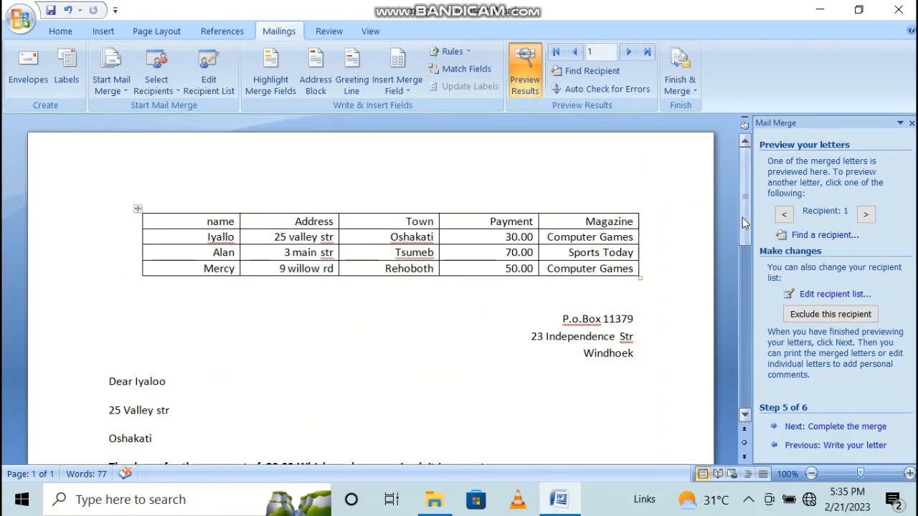
scroll(742, 217, "down", 2)
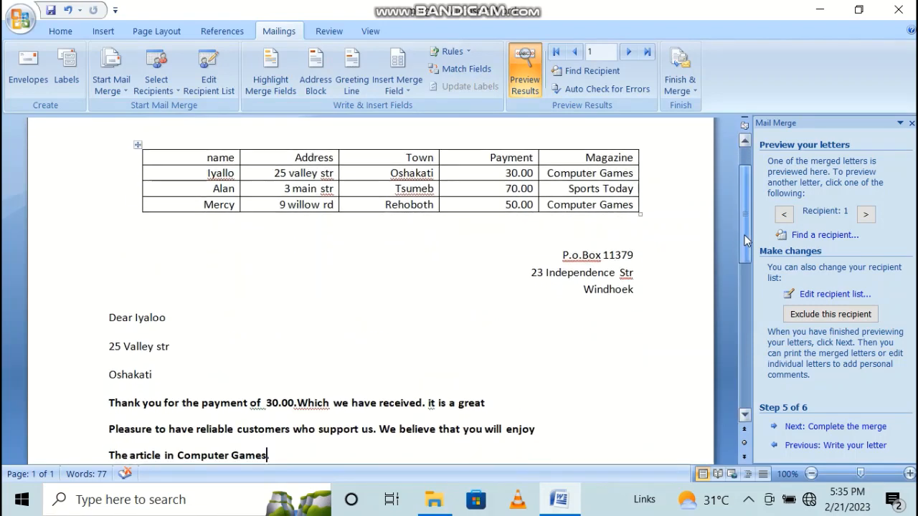
Step: Complete the merge by generating individual letters for all records in a new document, and look through the letters
left_click(835, 426)
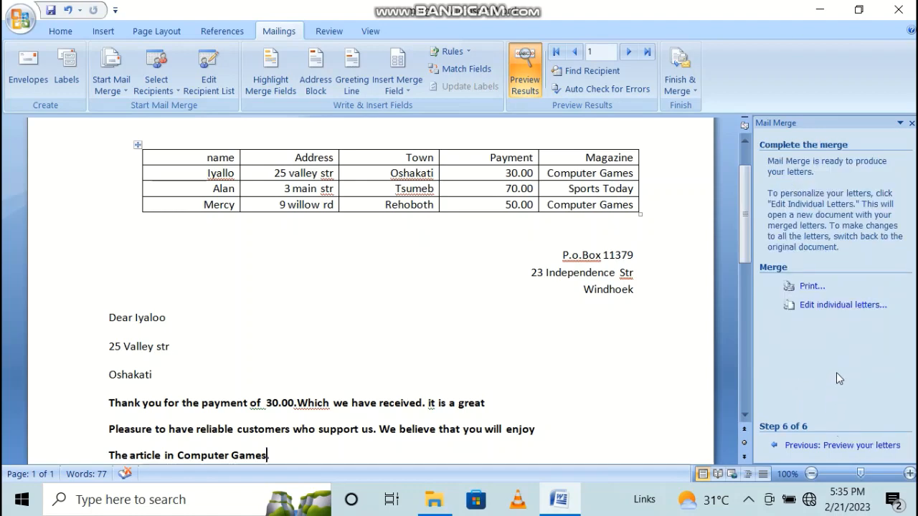
left_click(837, 309)
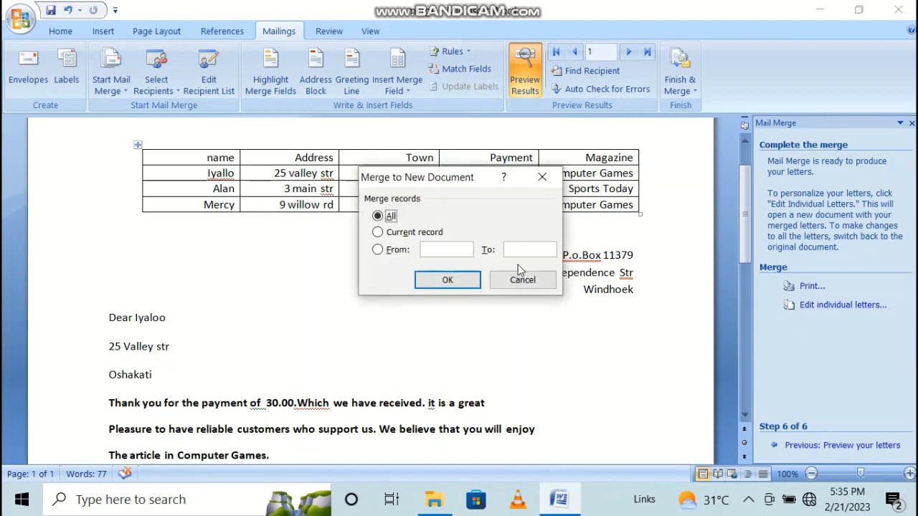
left_click(446, 282)
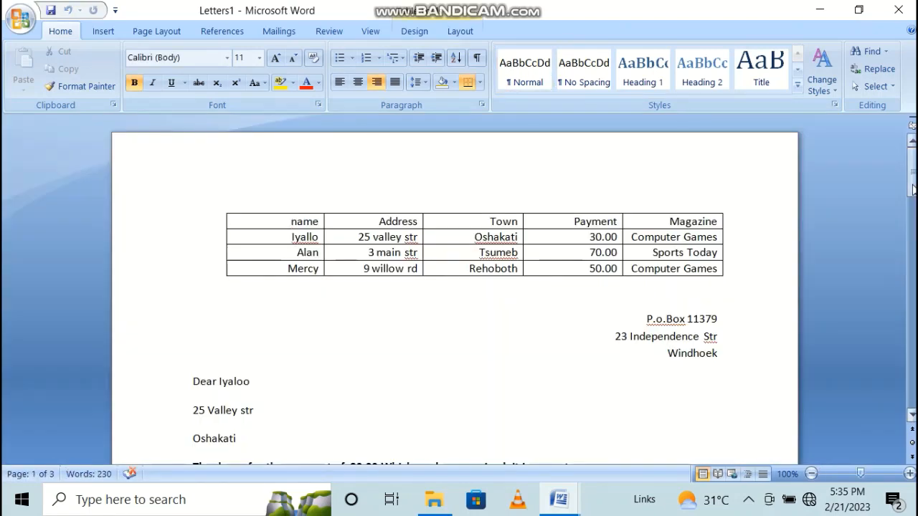
left_click_drag(913, 189, 913, 340)
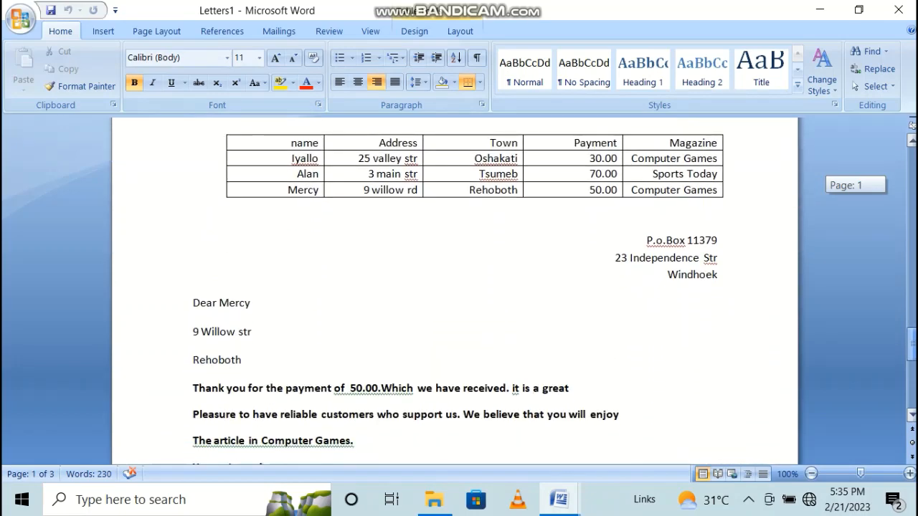
left_click_drag(913, 341, 913, 343)
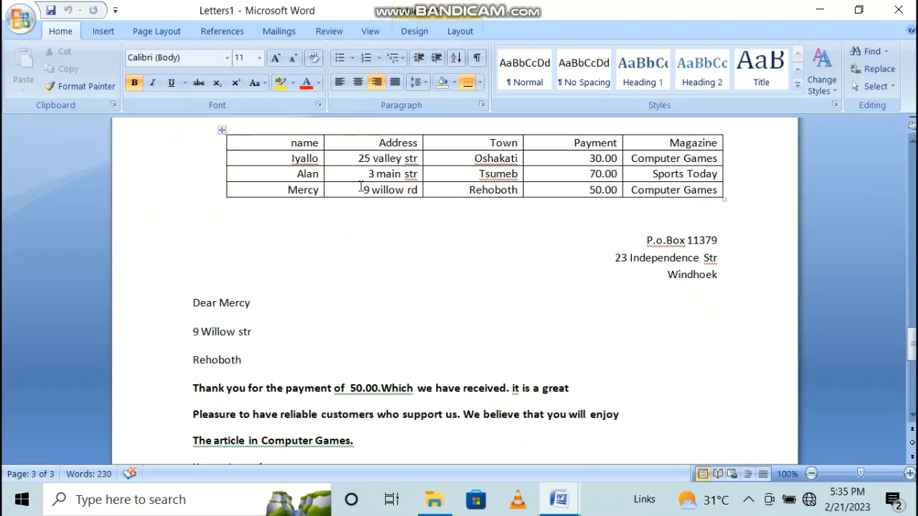
Step: Start saving the merged letters as a Word Document, replacing the suggested file name with one beginning "let"
left_click(19, 20)
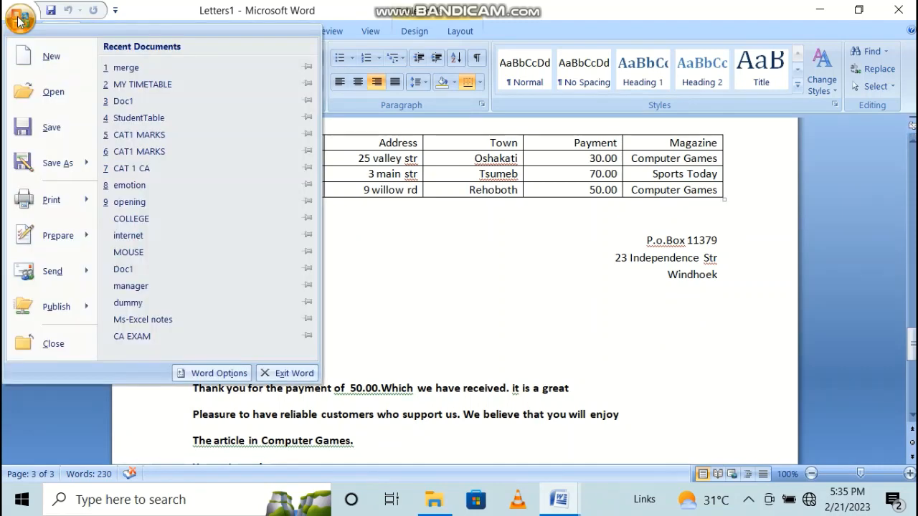
mouse_move(28, 165)
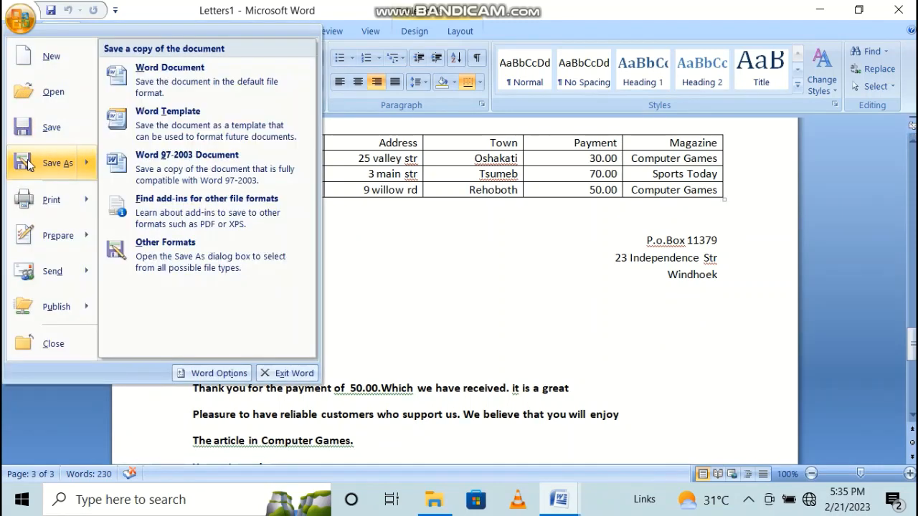
left_click(162, 74)
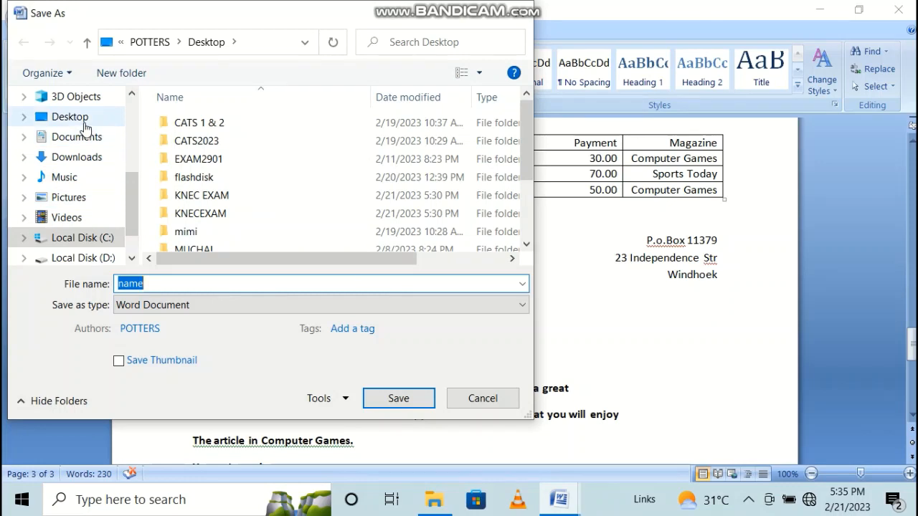
left_click(215, 195)
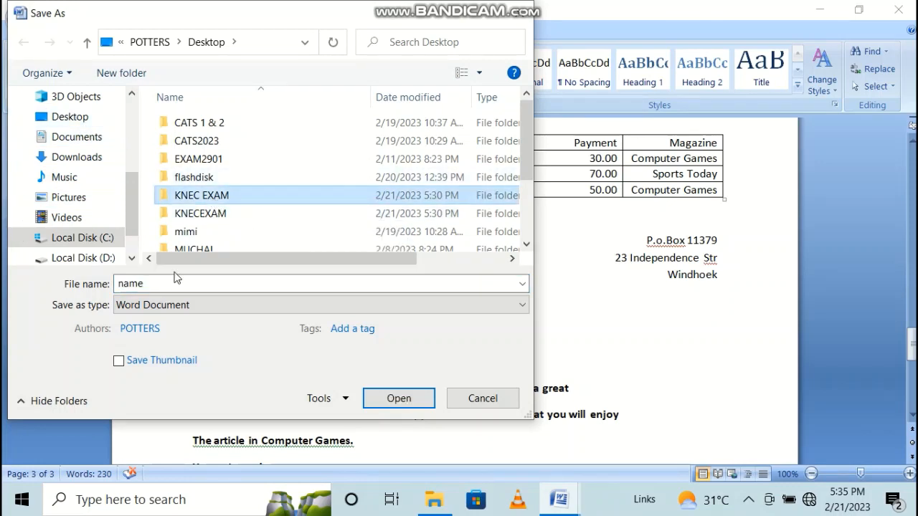
double_click(145, 283)
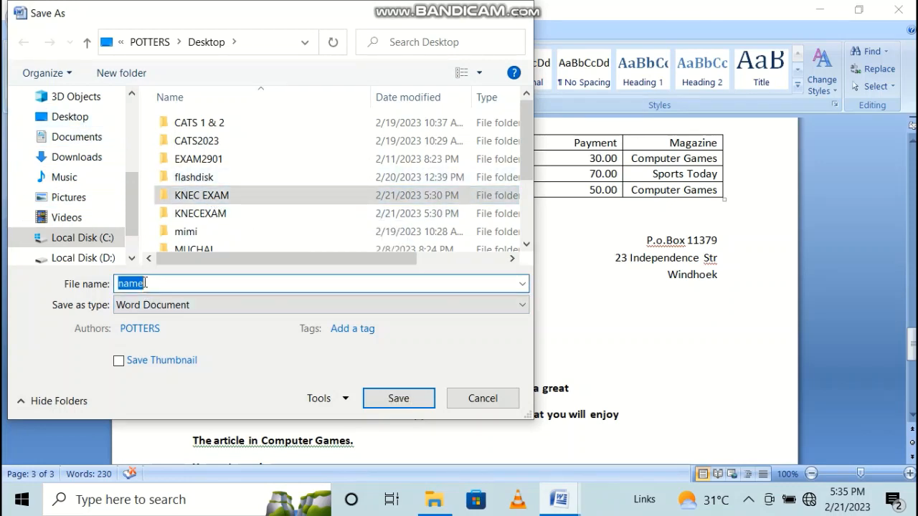
type("let")
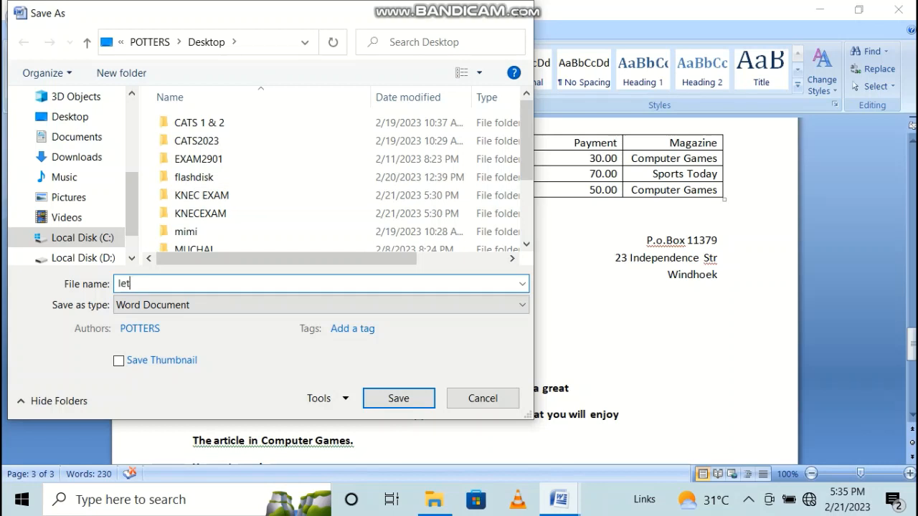